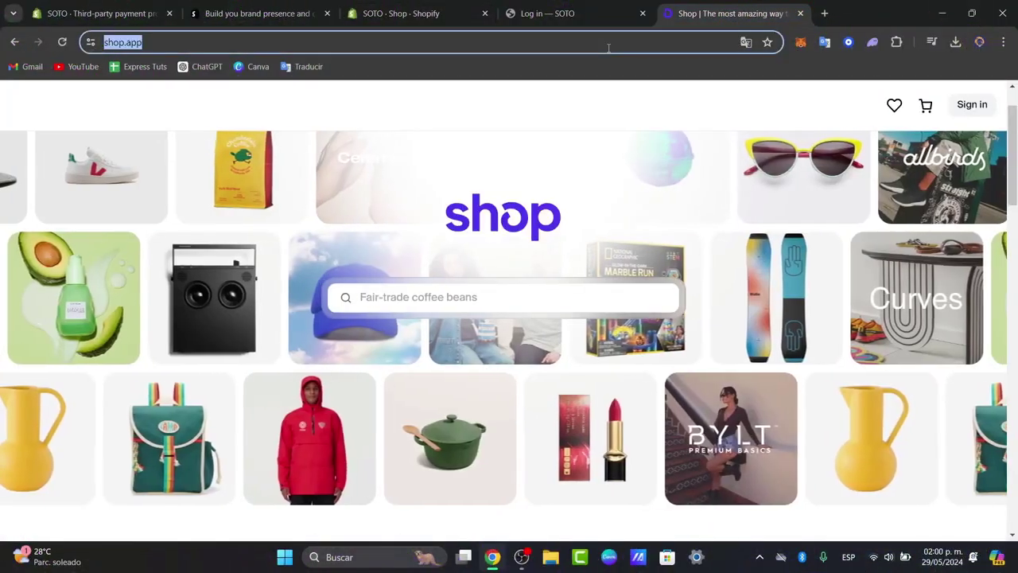
Load the copied SHEIN folding laptop table page in the shop.app tab and return to the Shopify admin's Home page.
key("ctrl+v")
key("Return")
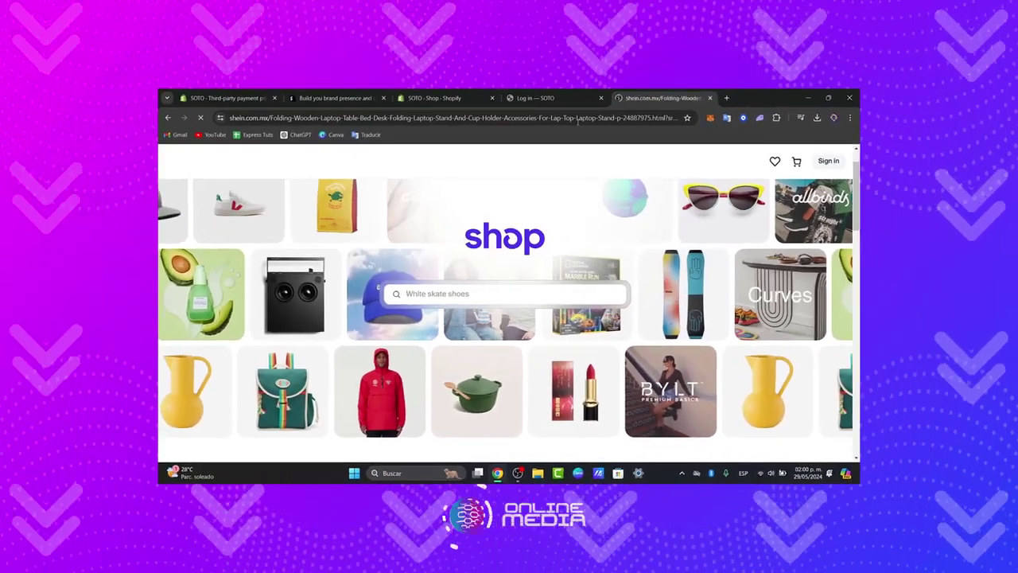
left_click(434, 98)
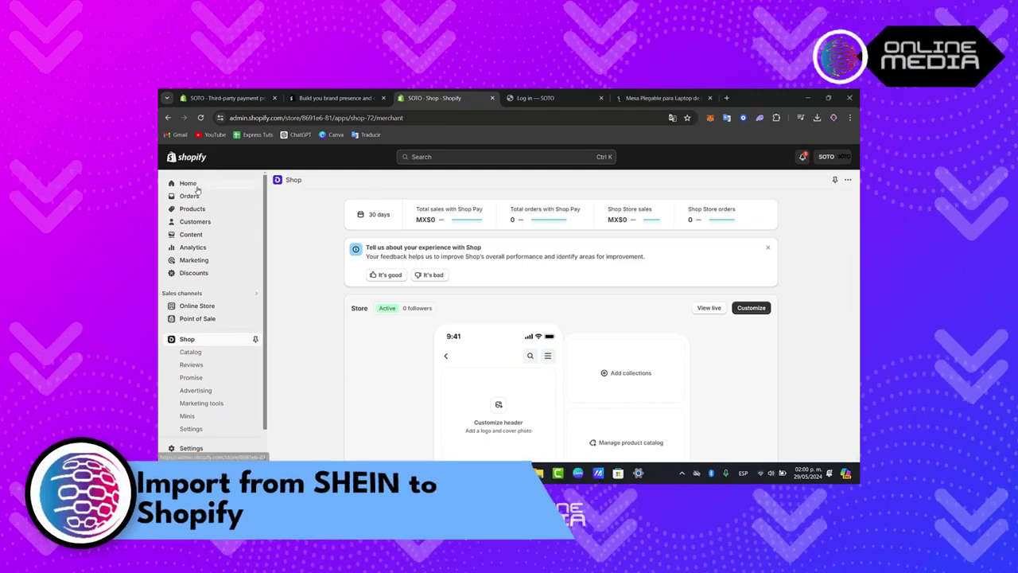
left_click(197, 188)
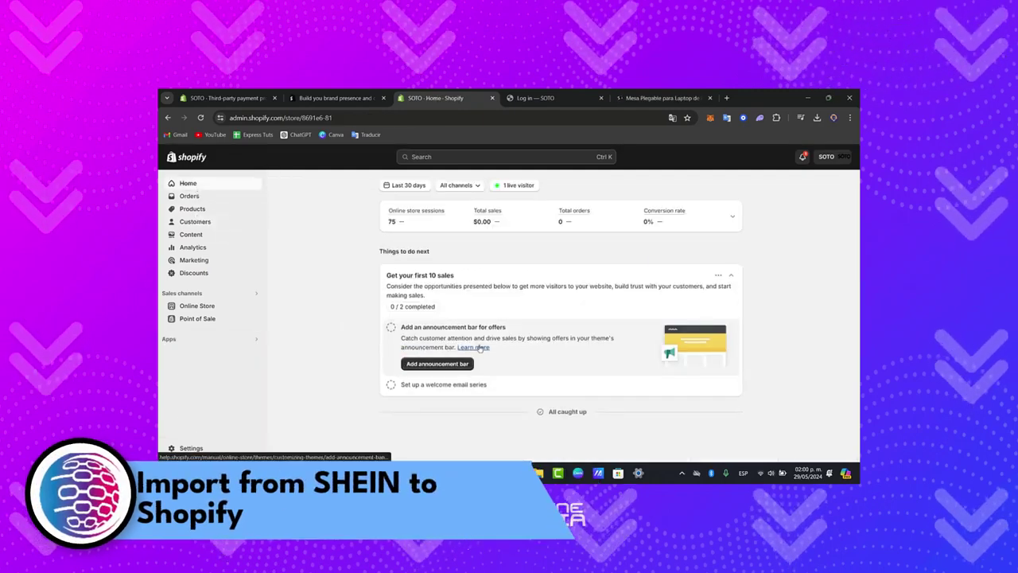
Close the leftover store login and Shopify brand-presence tabs, and go from the SHEIN product page to SHEIN's home page.
left_click(578, 107)
key("ctrl+w")
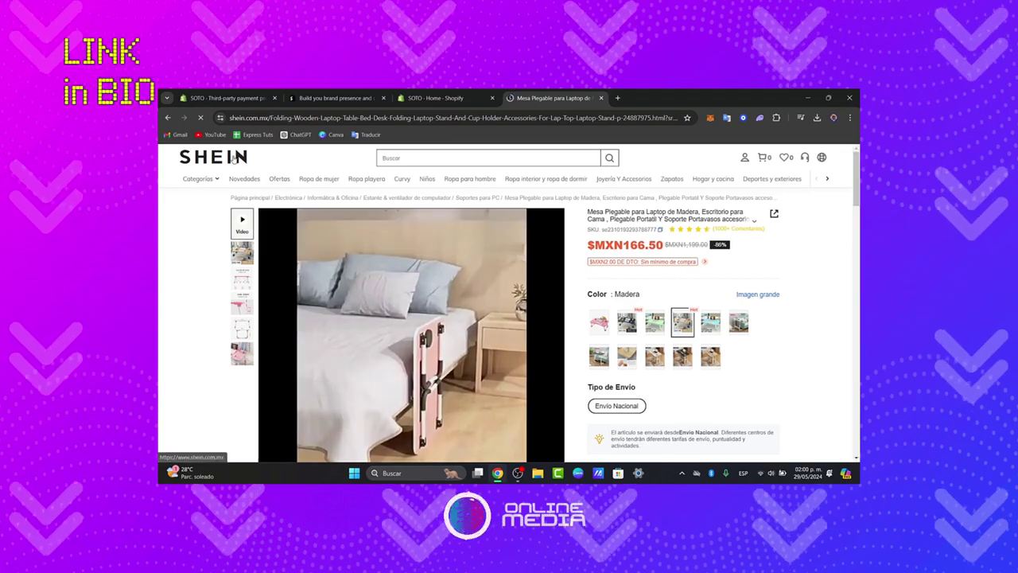
left_click(232, 159)
mouse_move(822, 157)
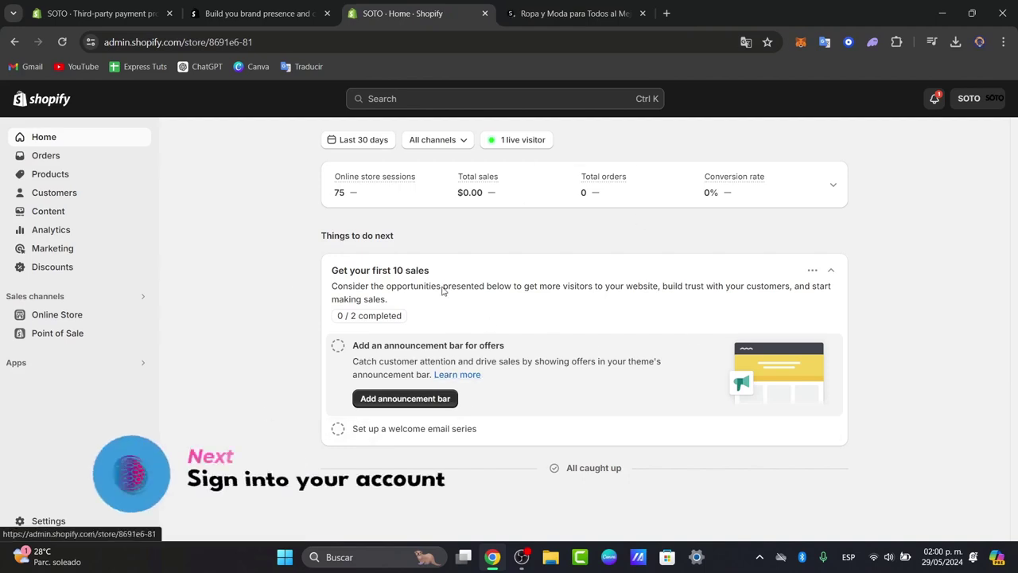
left_click(280, 7)
left_click(327, 14)
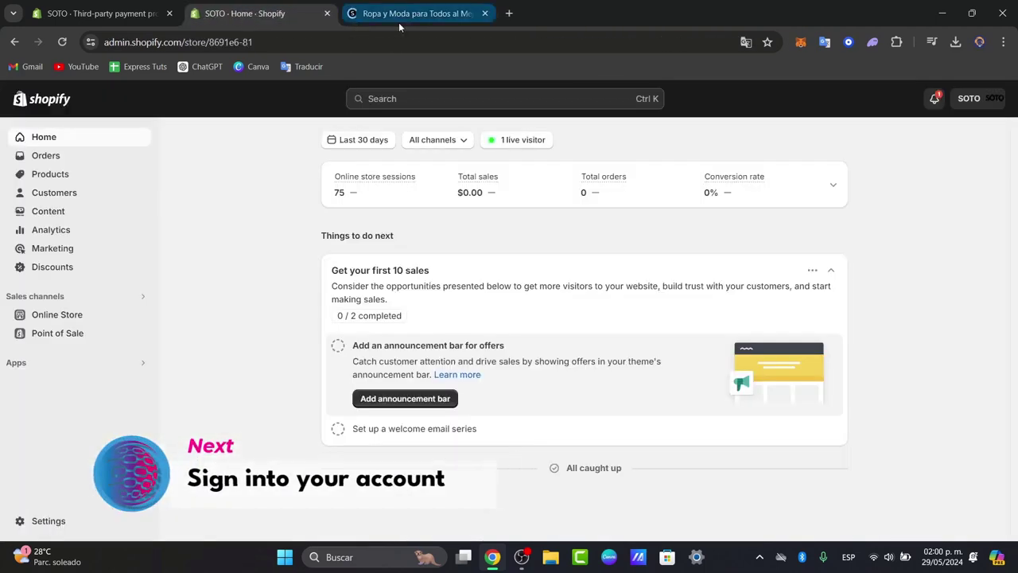
Browse the promotions and product sections on SHEIN's Mexican home page.
left_click(419, 25)
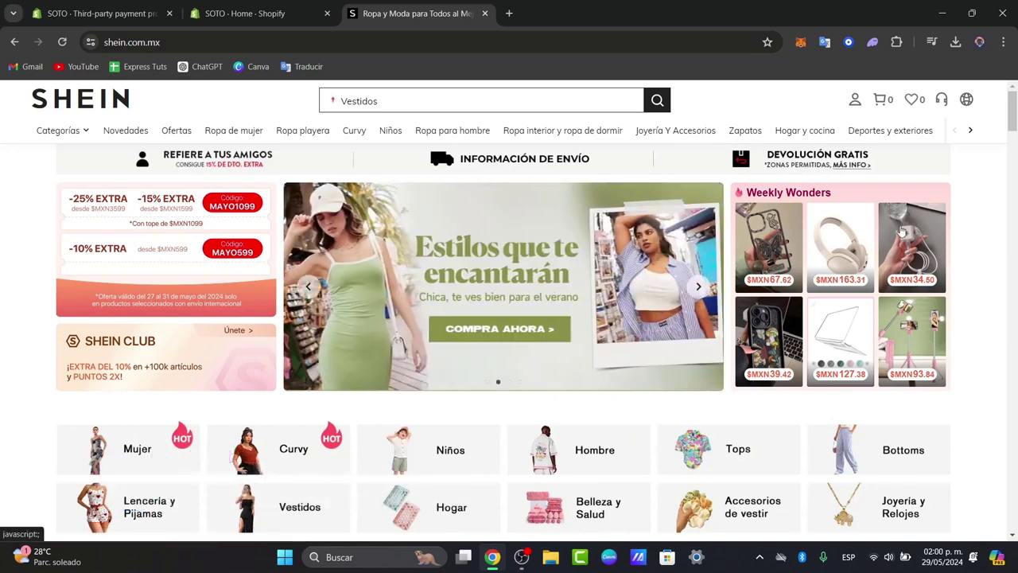
scroll(802, 296, "down", 7)
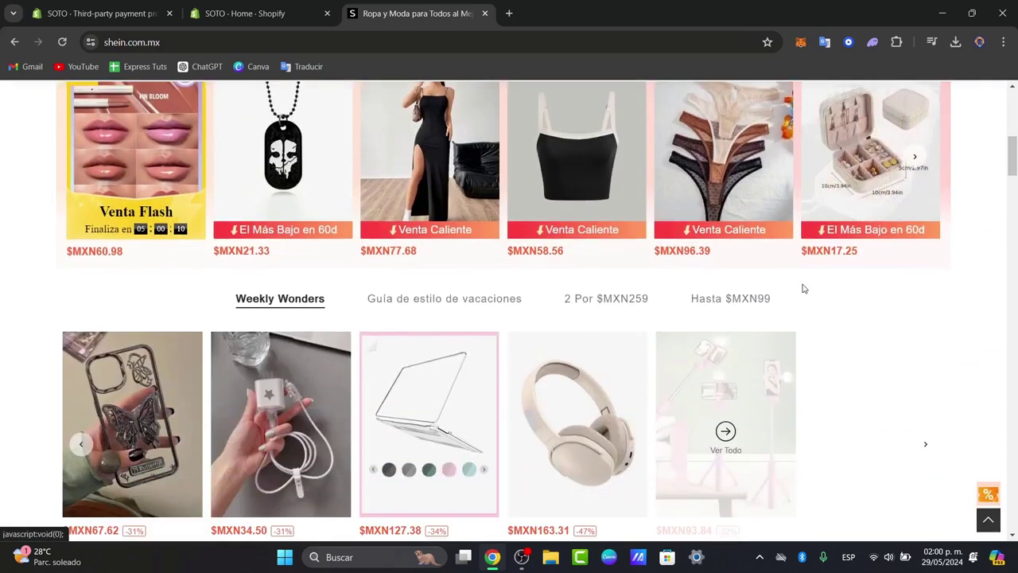
scroll(803, 288, "down", 8)
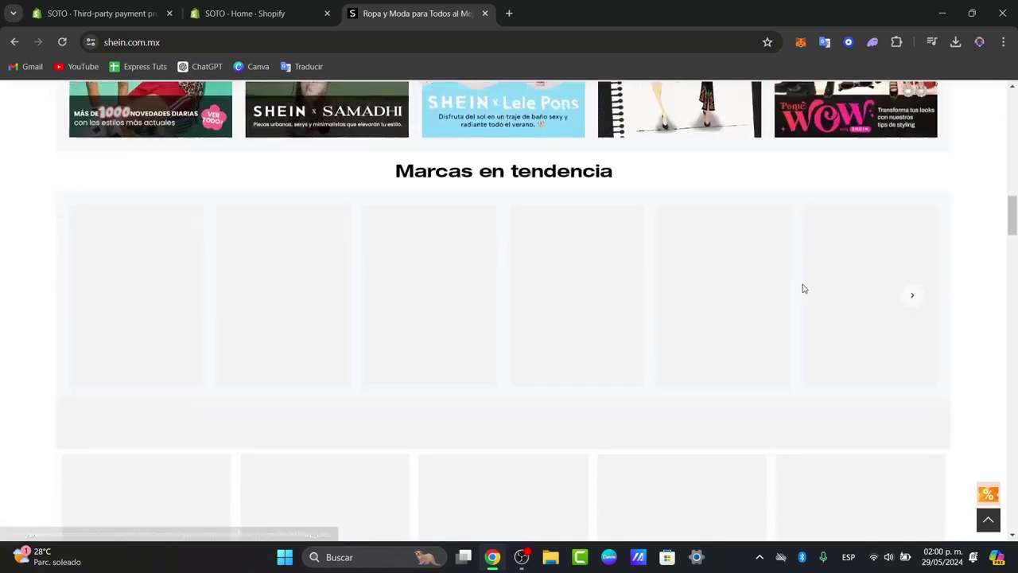
scroll(802, 288, "down", 3)
scroll(804, 288, "up", 8)
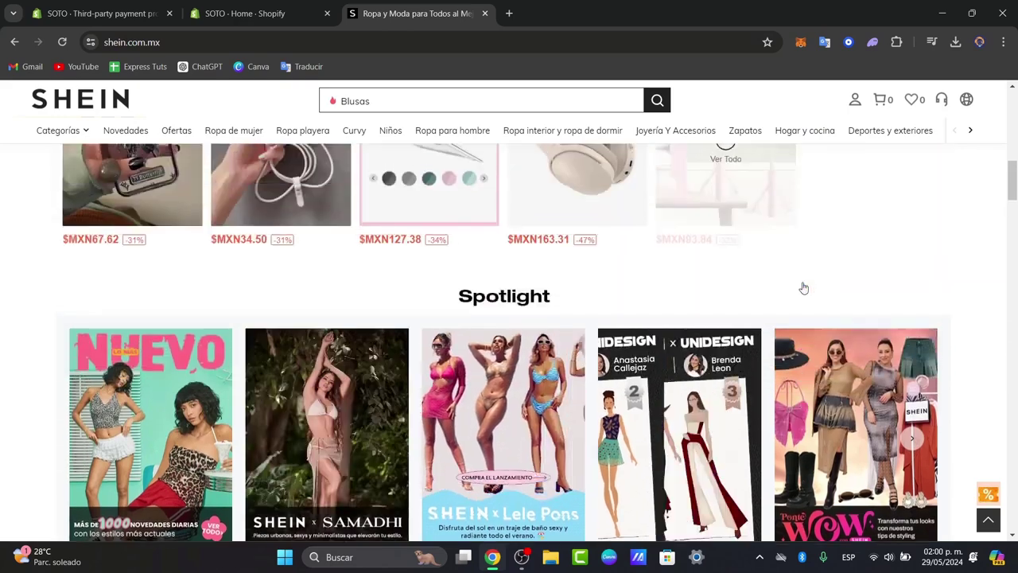
scroll(803, 288, "up", 10)
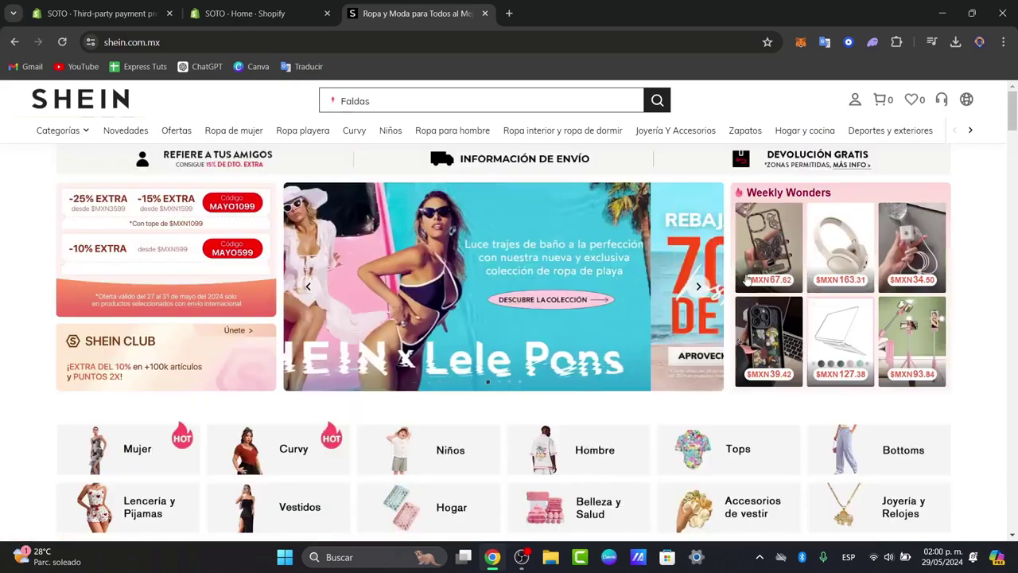
Switch SHEIN to its International Site and dismiss the coupon sign-in offer.
mouse_move(967, 100)
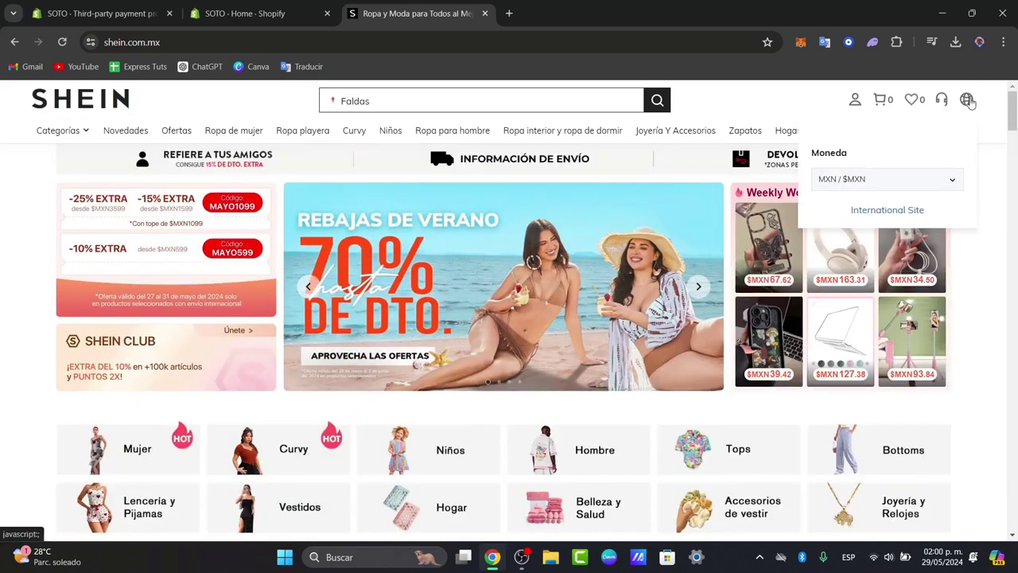
left_click(917, 213)
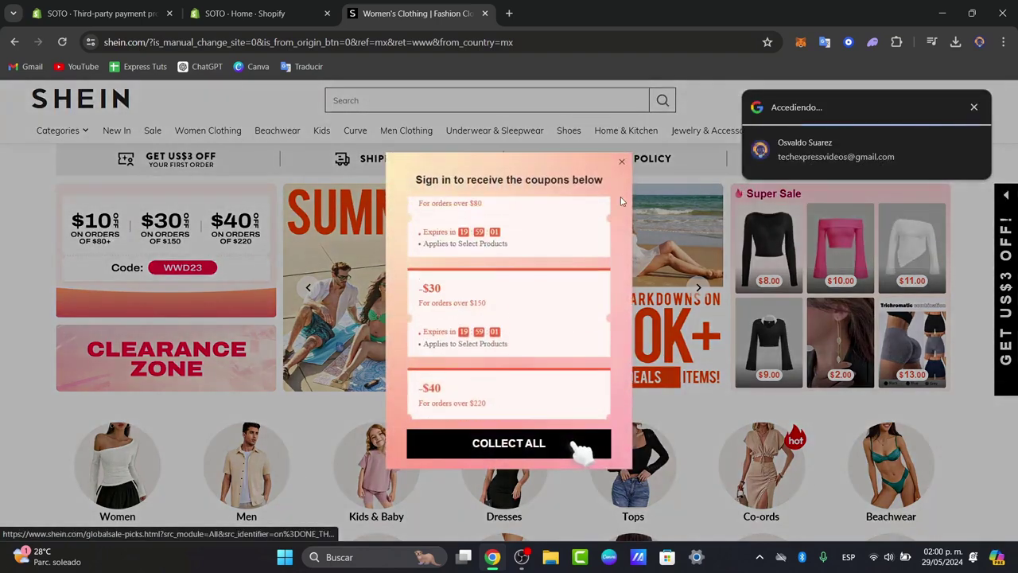
left_click(621, 163)
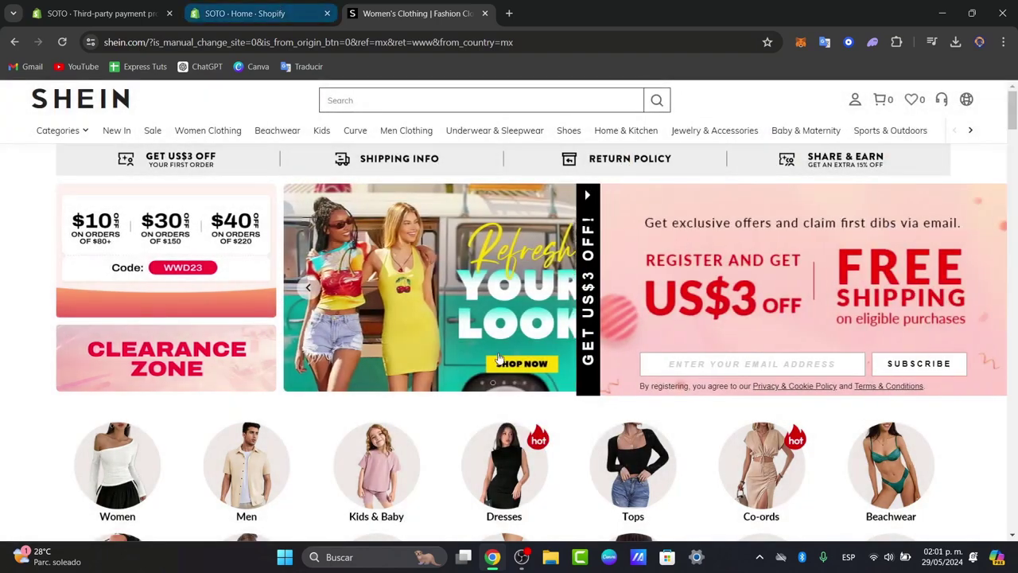
Return to the Shopify admin and search the Shopify App Store for "shein" through the apps search.
left_click(272, 5)
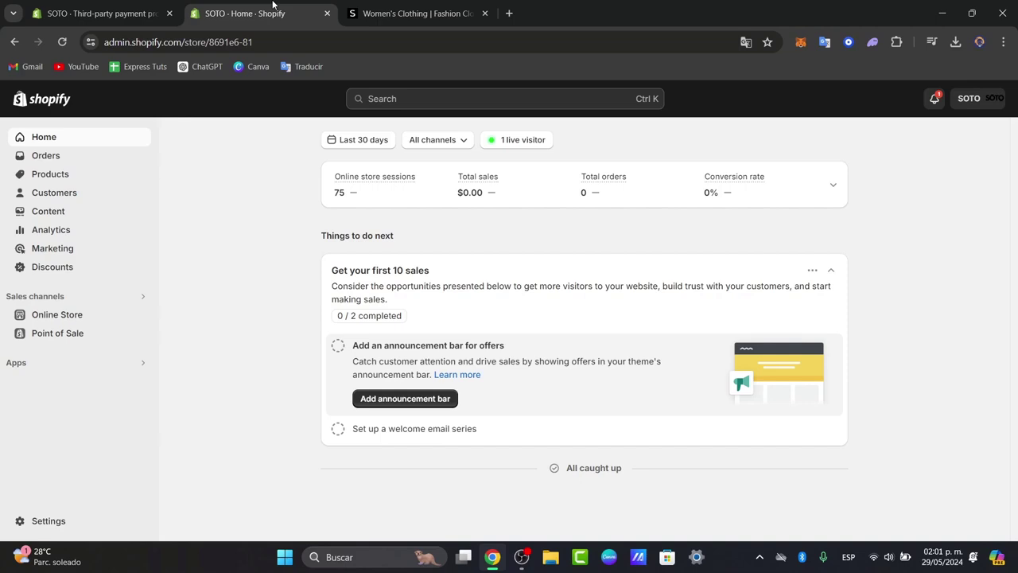
key("ctrl+Tab")
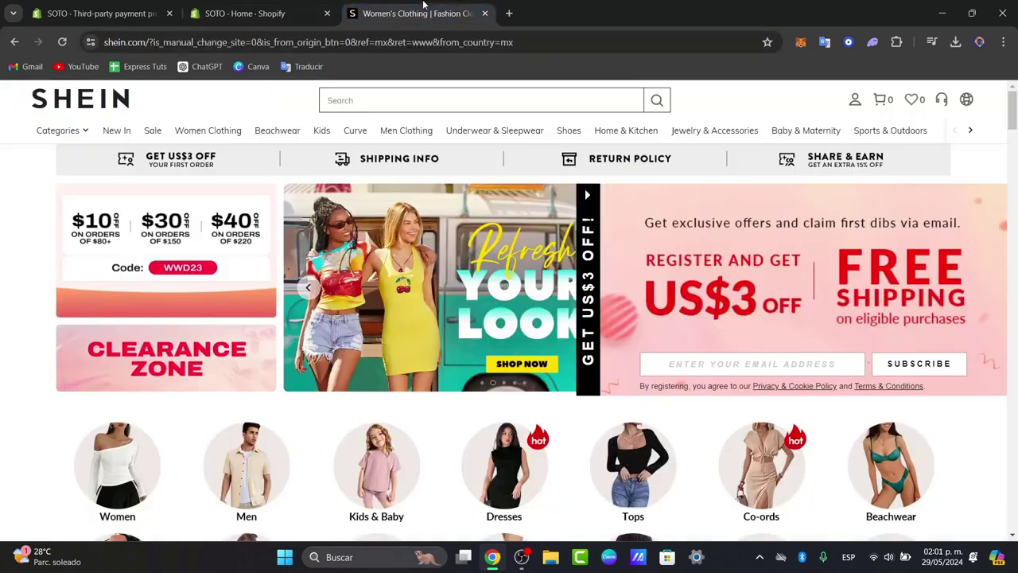
left_click(293, 7)
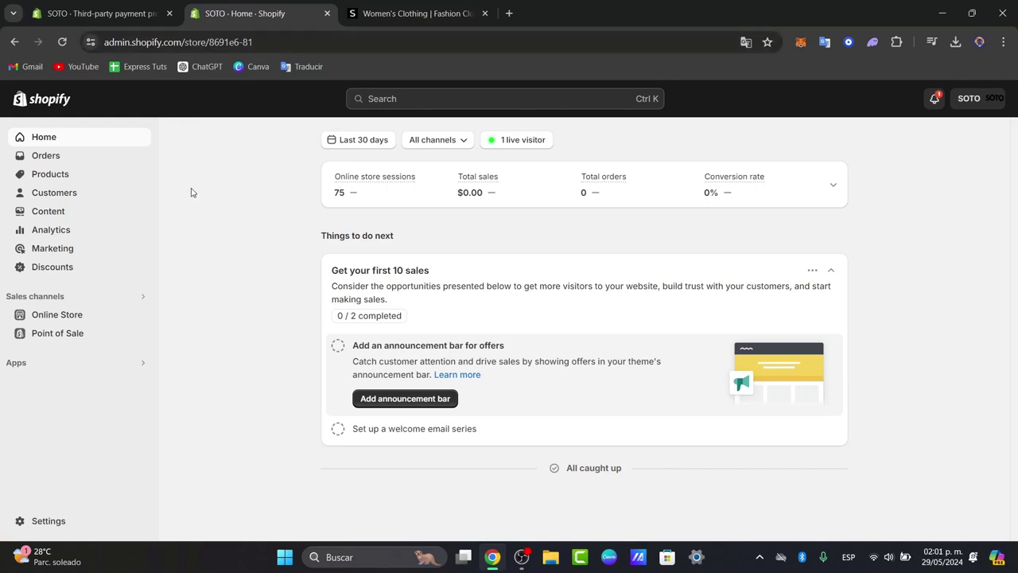
left_click(24, 363)
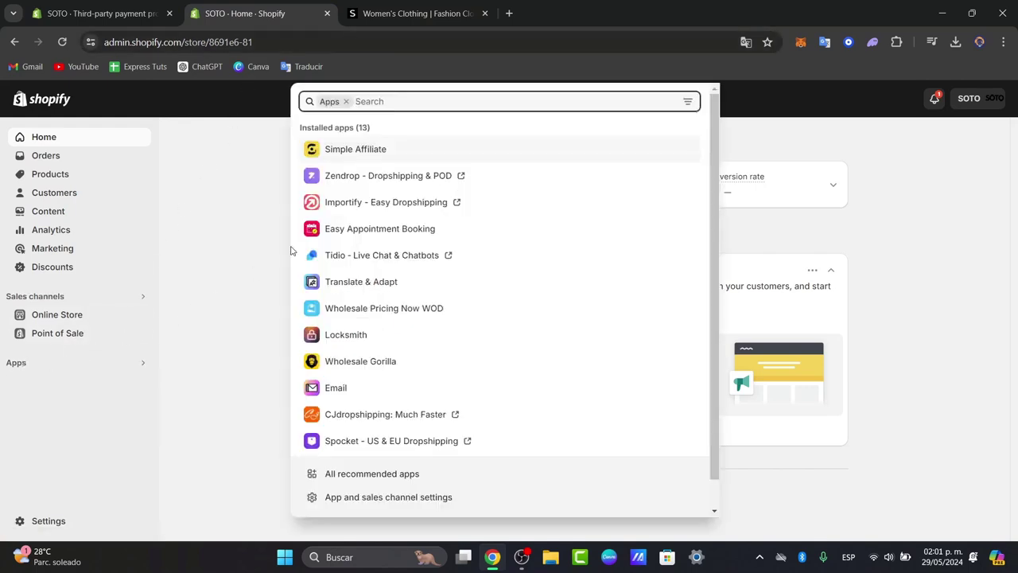
type("dr")
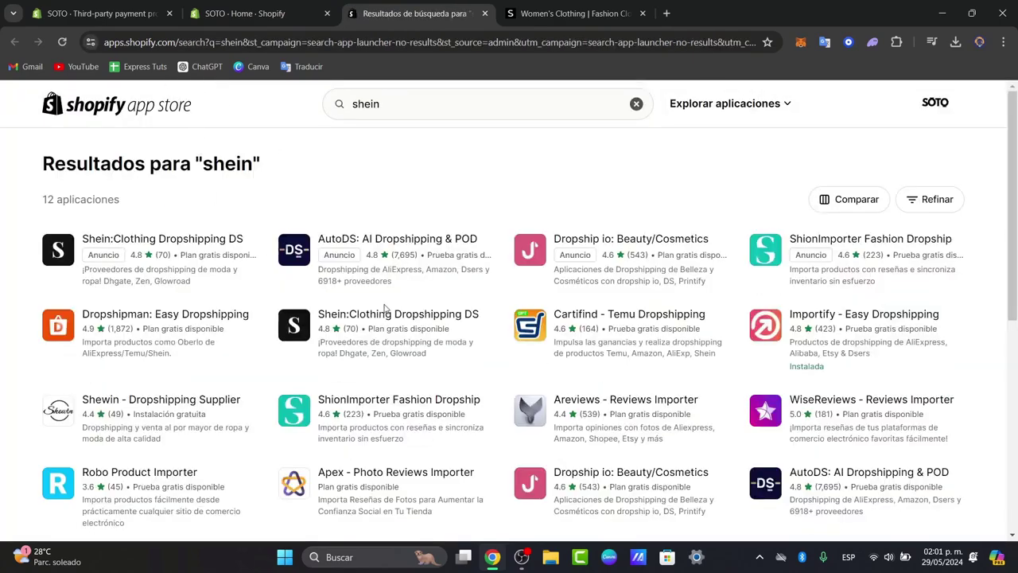
Look through the app results, open the Shein:Clothing Dropshipping DS listing and review its description.
scroll(389, 313, "down", 4)
scroll(389, 313, "up", 5)
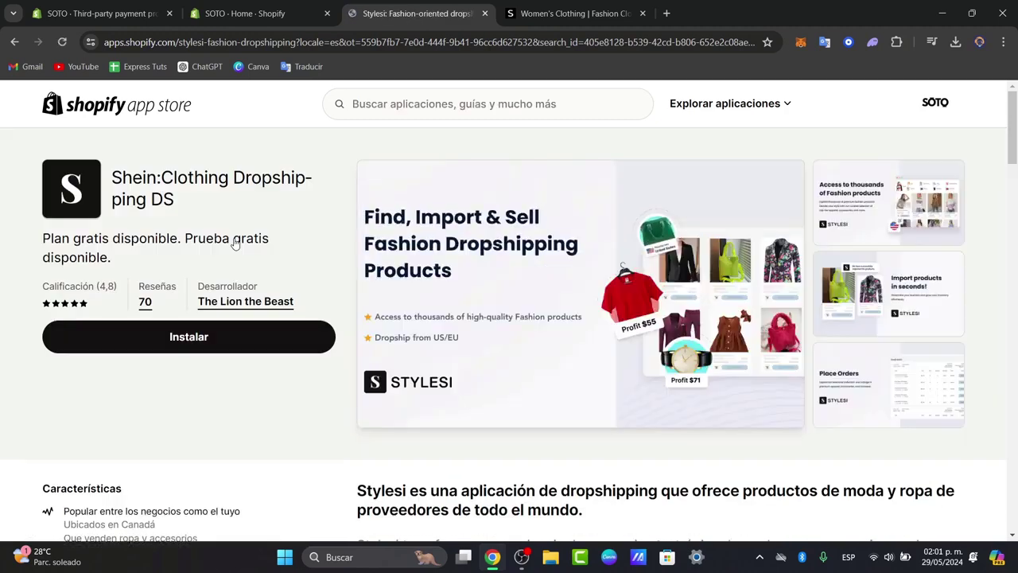
left_click_drag(163, 182, 304, 201)
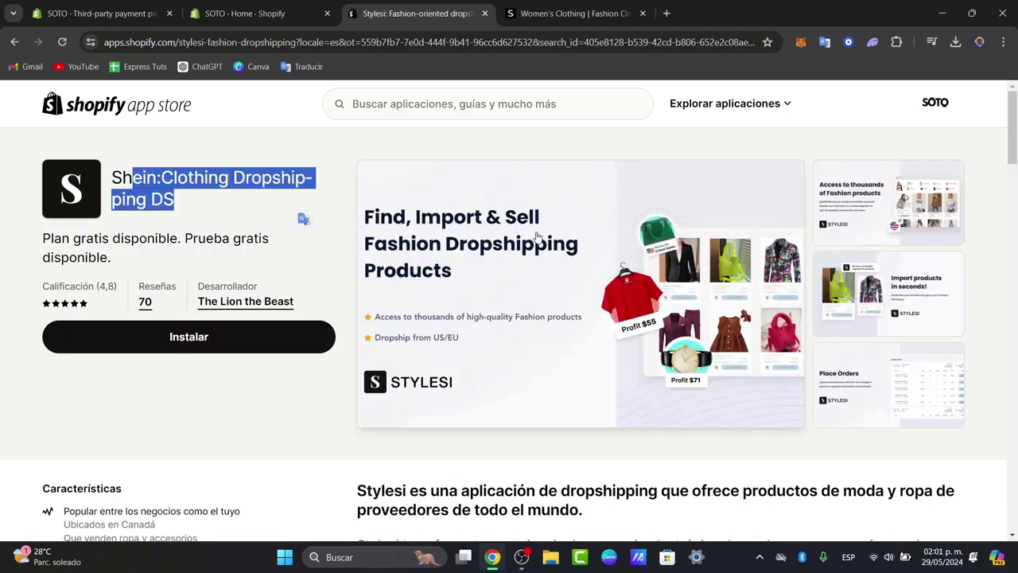
scroll(515, 278, "down", 2)
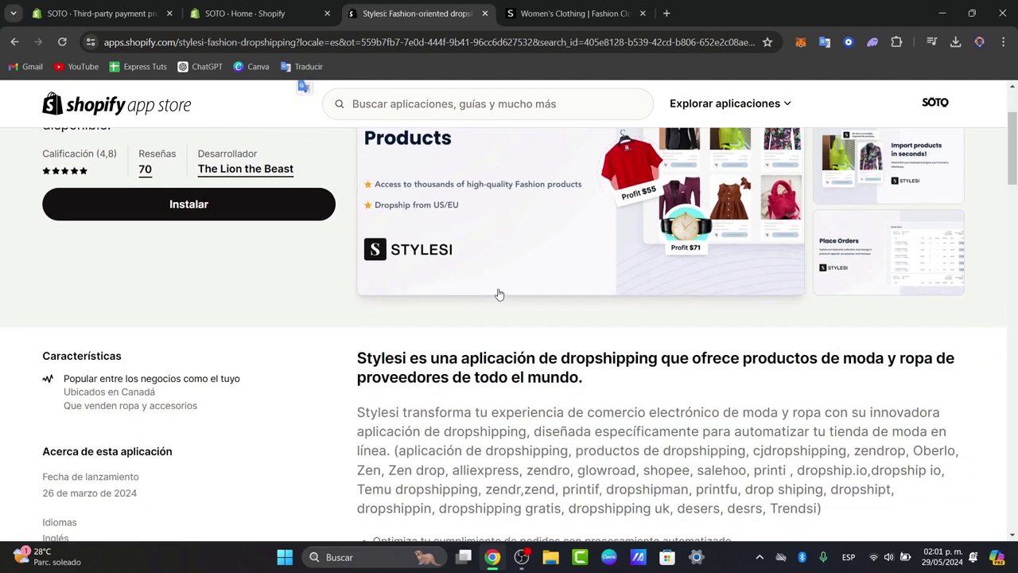
scroll(550, 288, "up", 2)
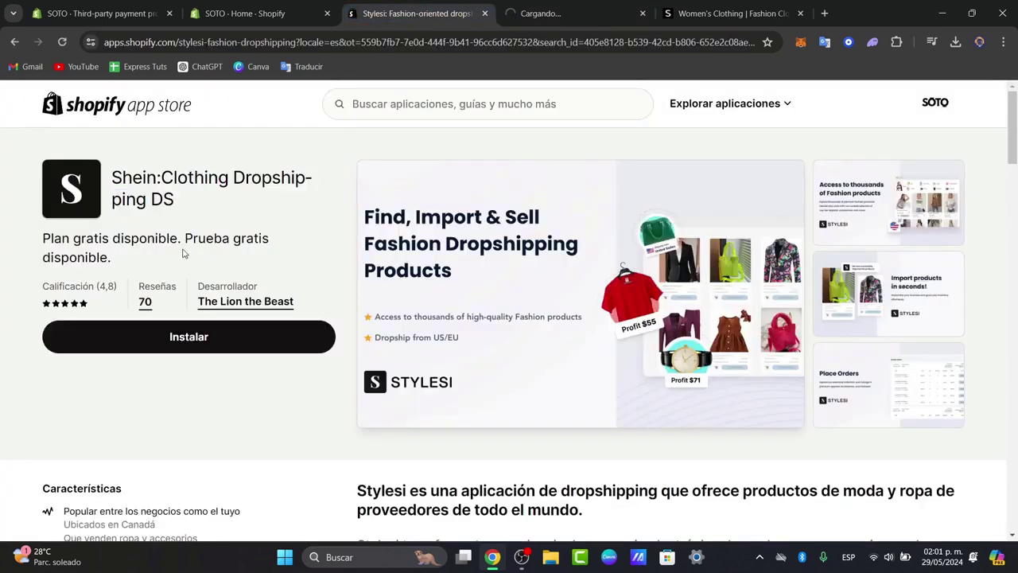
Install the Stylesi - Fashion Dropshipping app on the store, approving its requested data access.
left_click_drag(61, 238, 264, 239)
left_click(568, 14)
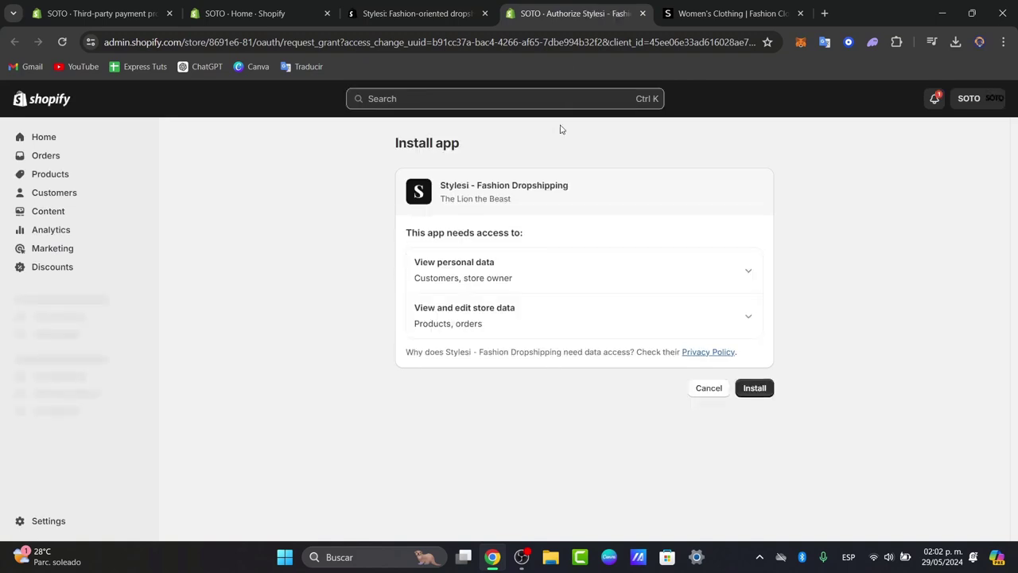
left_click(769, 387)
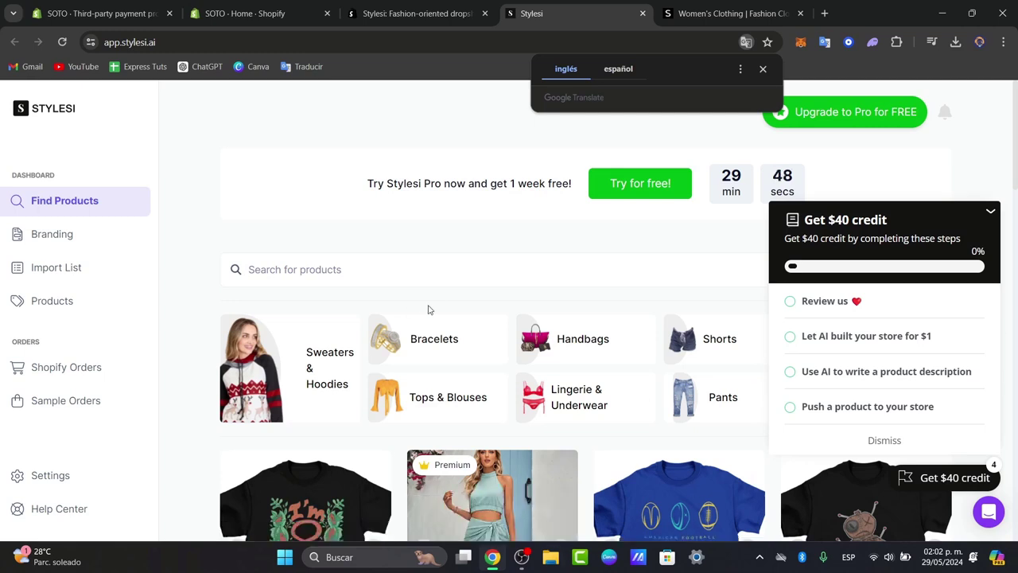
Dismiss the translation prompt and collapse the "Get $40 credit" checklist on the Stylesi Find Products page.
left_click(762, 70)
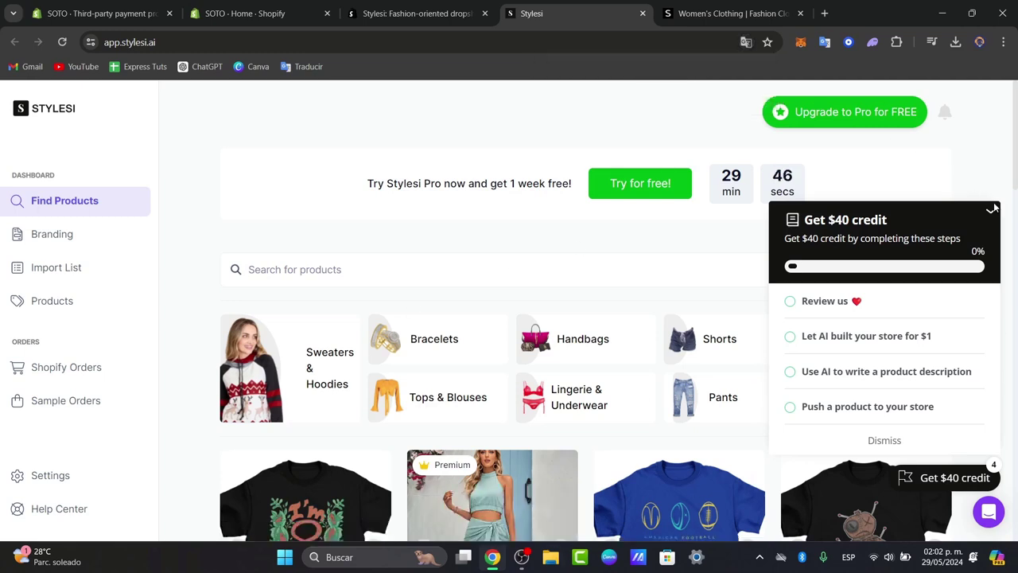
left_click(969, 220)
scroll(727, 286, "down", 3)
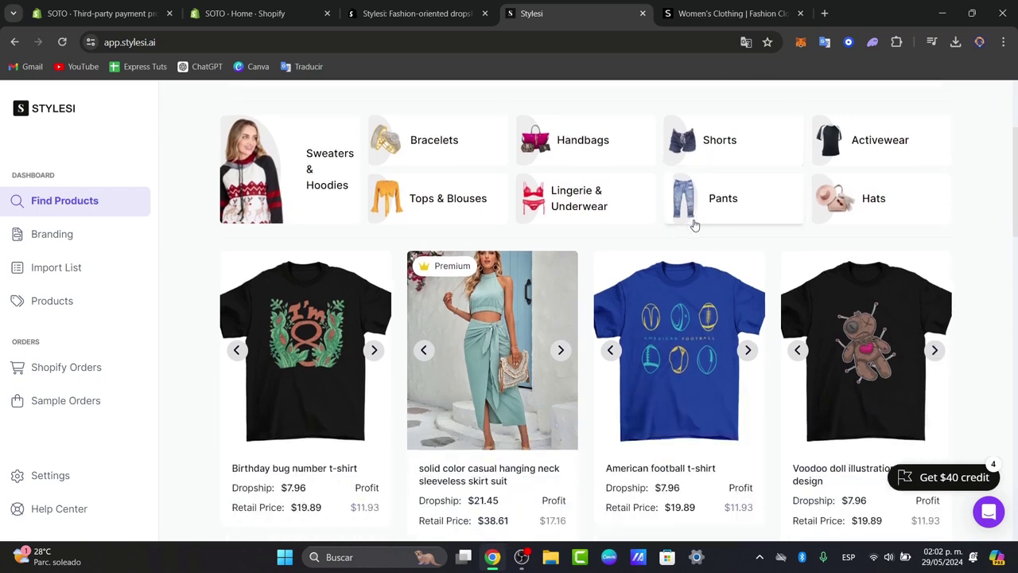
Compare SHEIN's clothing offer with the Stylesi product catalog, examining the listed items and their dropship and retail prices.
left_click(746, 8)
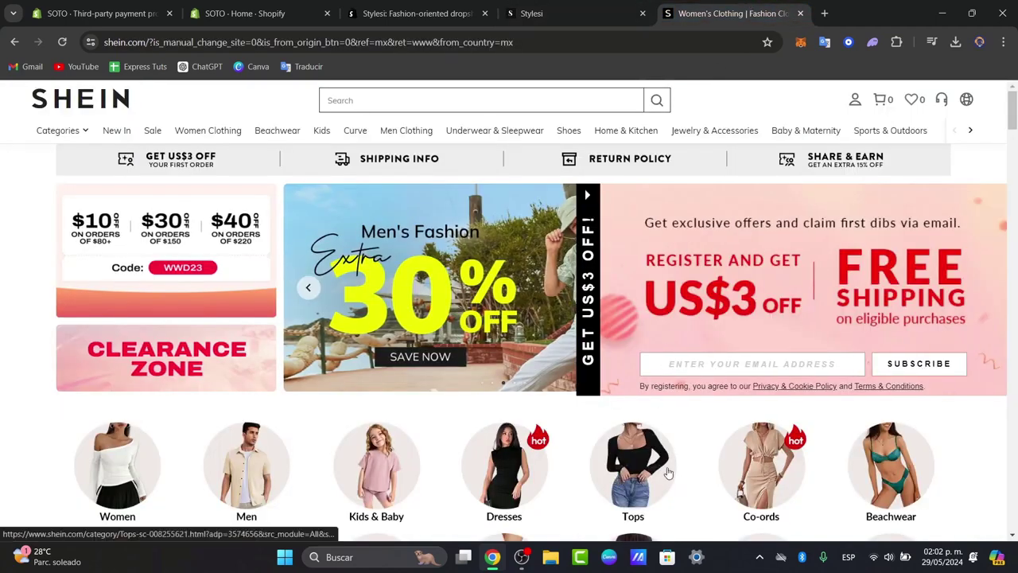
scroll(657, 451, "down", 5)
left_click(557, 13)
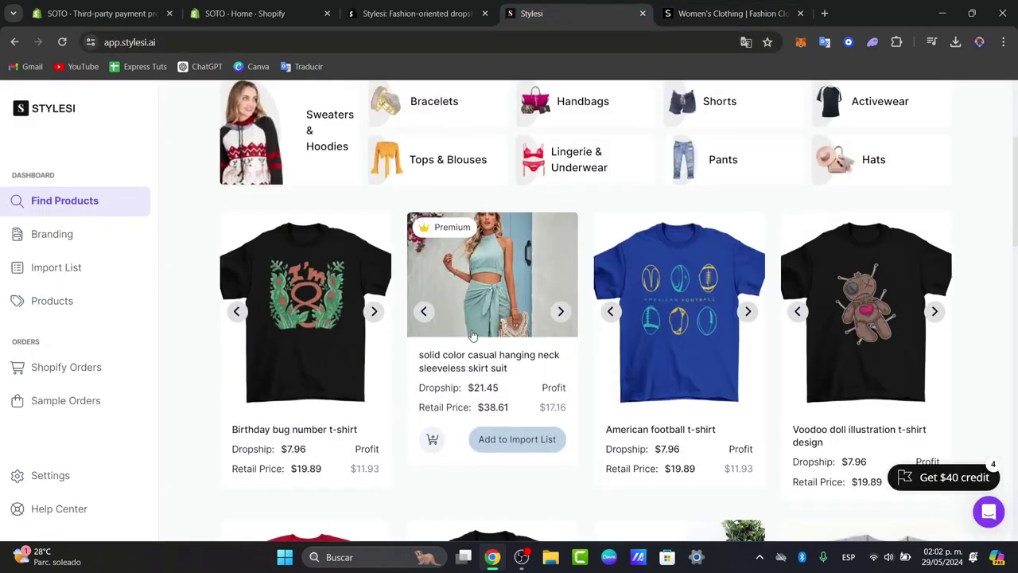
scroll(473, 338, "down", 4)
scroll(477, 348, "down", 5)
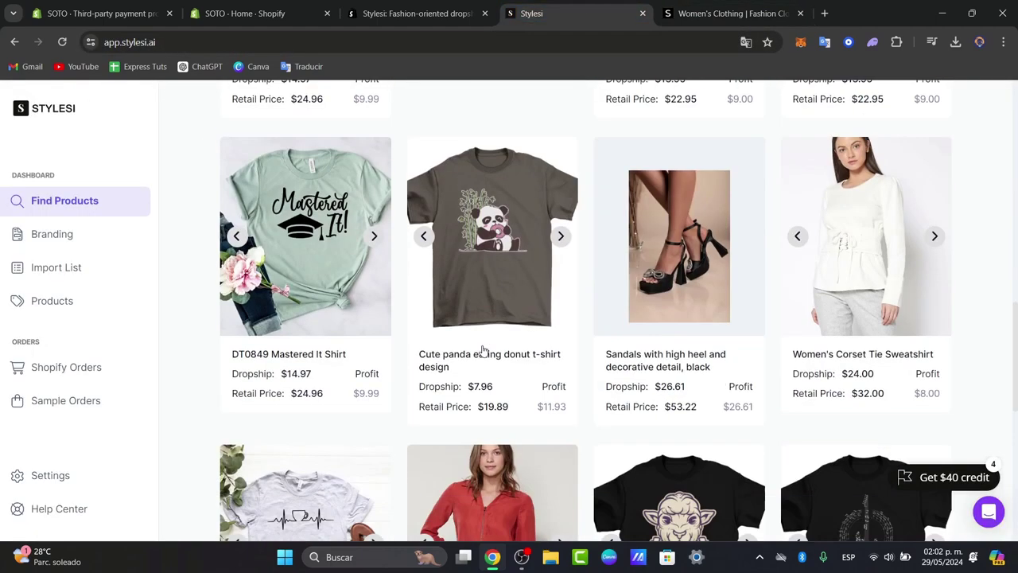
scroll(482, 350, "down", 3)
scroll(483, 349, "down", 5)
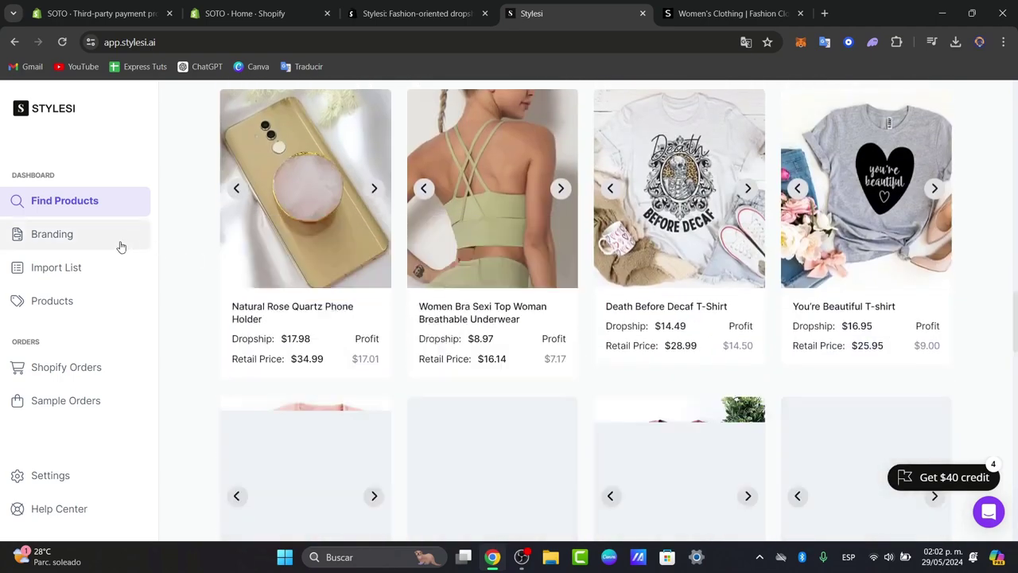
scroll(652, 420, "down", 3)
scroll(652, 416, "down", 5)
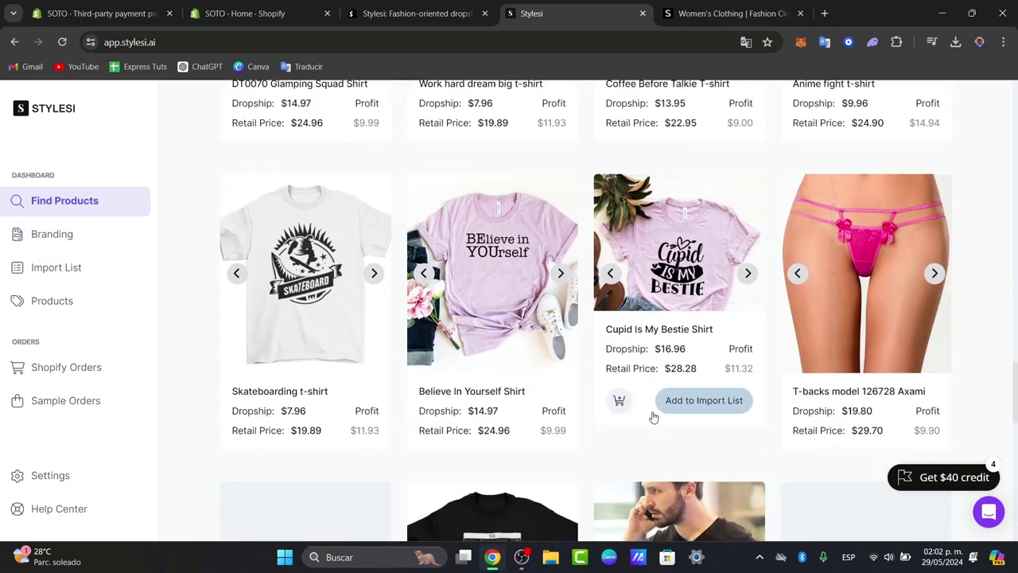
scroll(652, 420, "down", 8)
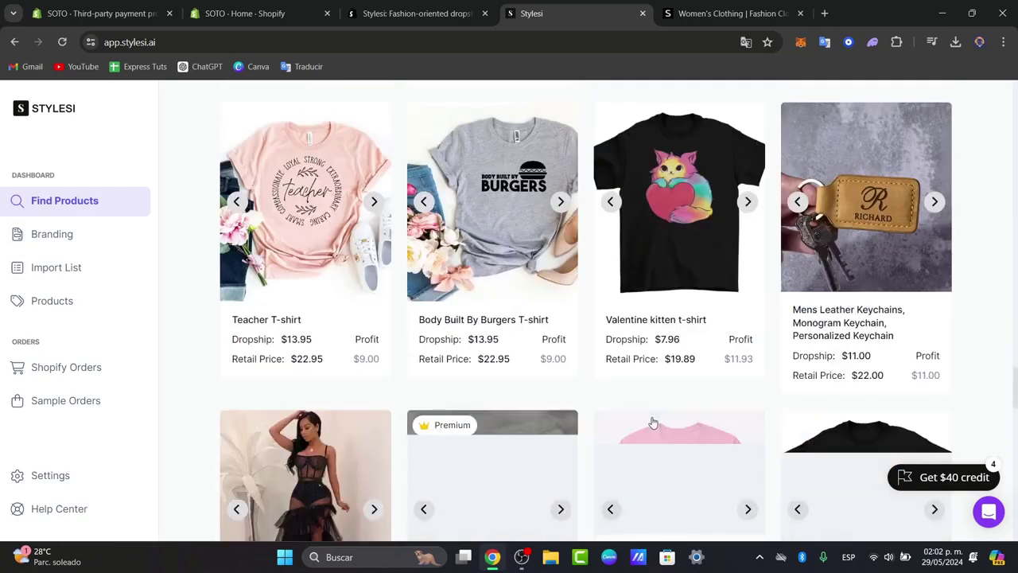
scroll(652, 421, "down", 2)
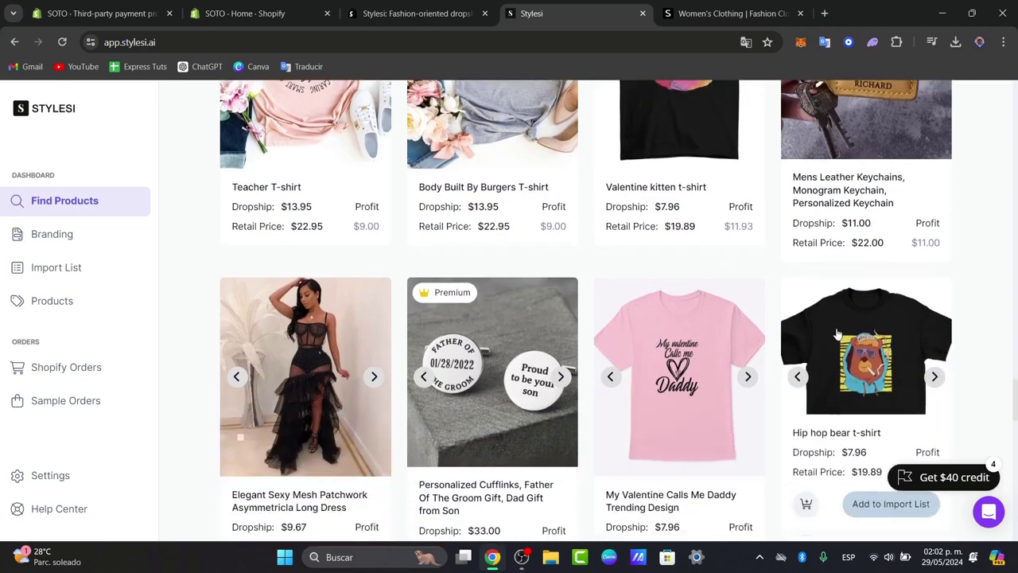
Try to add the Valentine kitten t-shirt to the Stylesi import list, review the offered pricing plans and dismiss them.
scroll(783, 423, "up", 3)
left_click(733, 396)
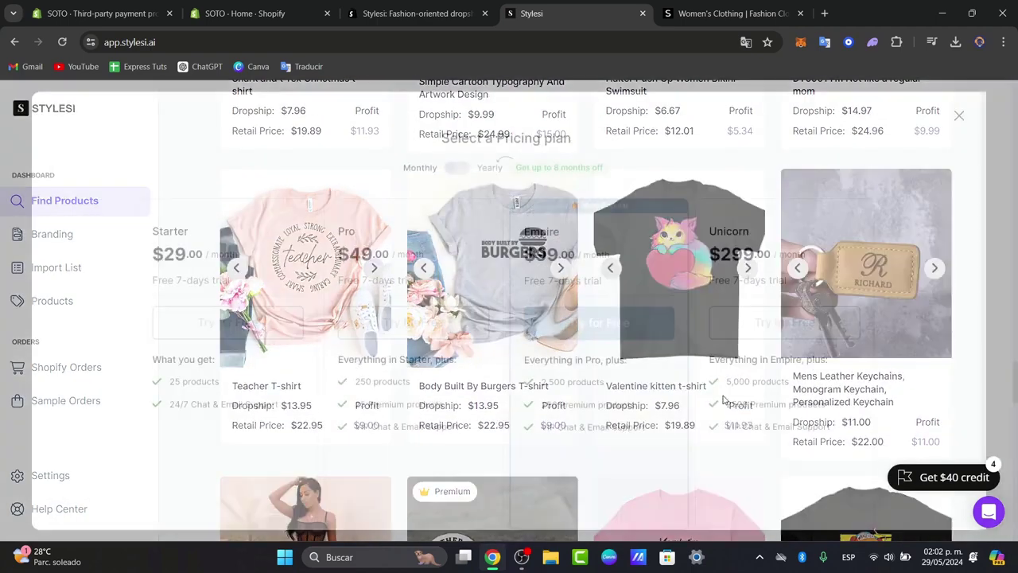
scroll(847, 340, "down", 1)
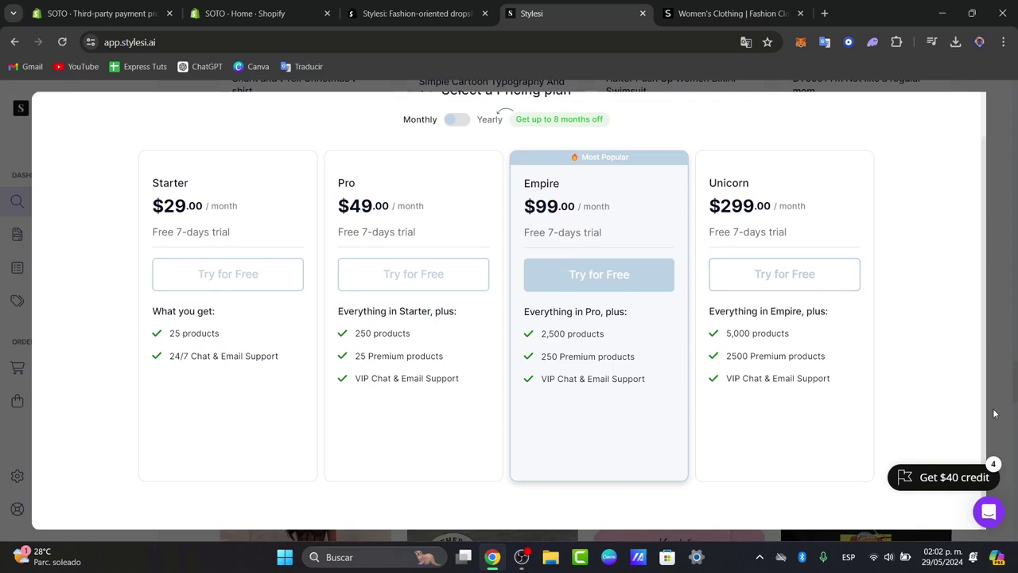
scroll(988, 120, "up", 1)
left_click(962, 118)
Check the Products page and the Import List in Stylesi.
left_click(51, 300)
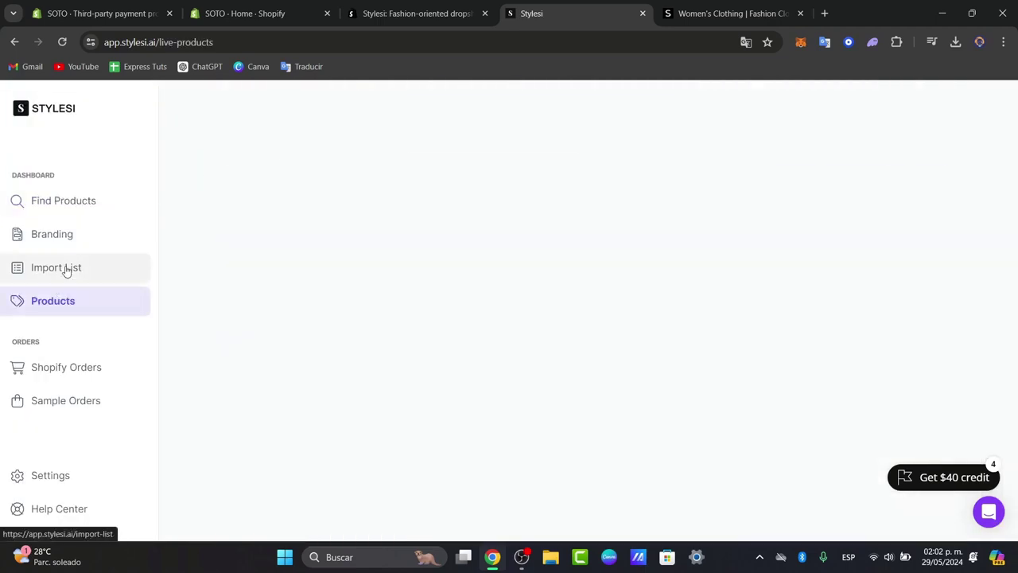
left_click(63, 267)
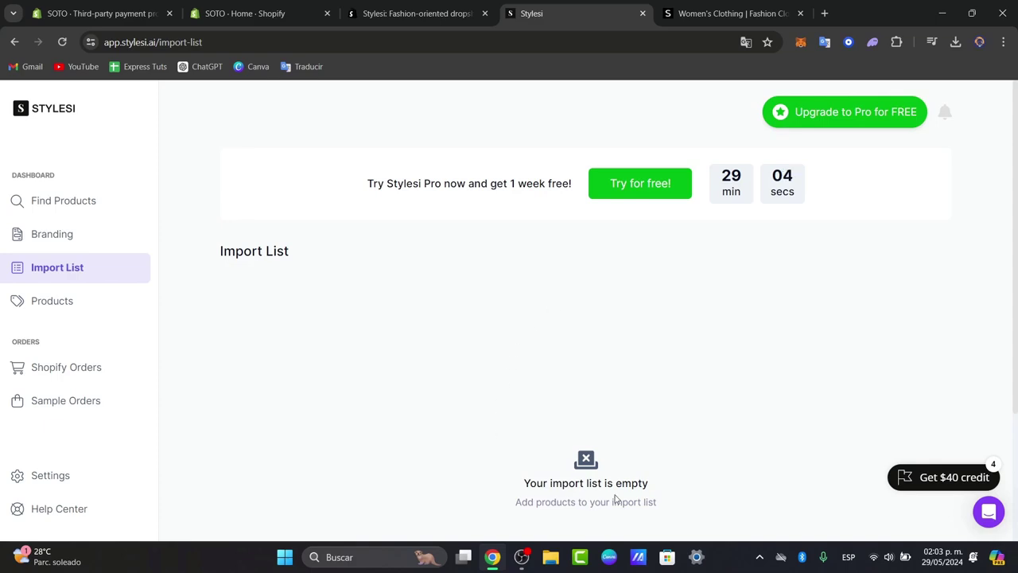
left_click(657, 192)
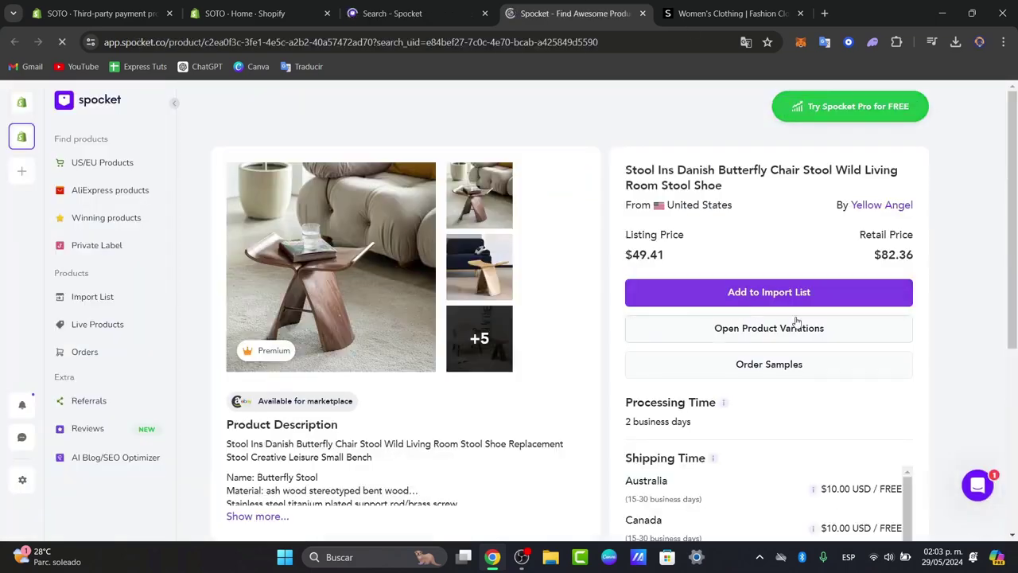
In Spocket, try to add the Danish butterfly stool to the import list, dismiss the multiple-store message and check the list.
left_click(824, 292)
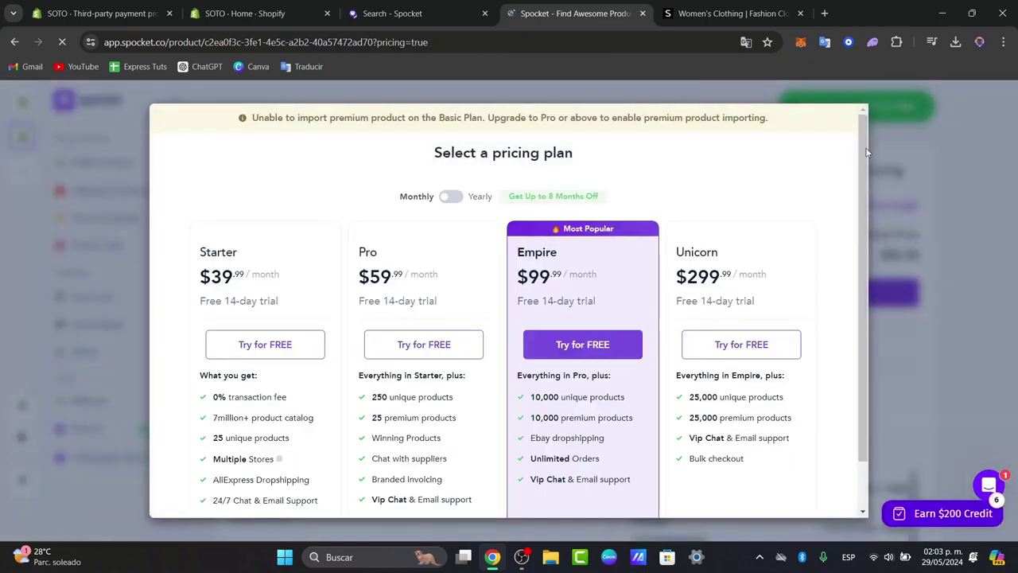
left_click(383, 14)
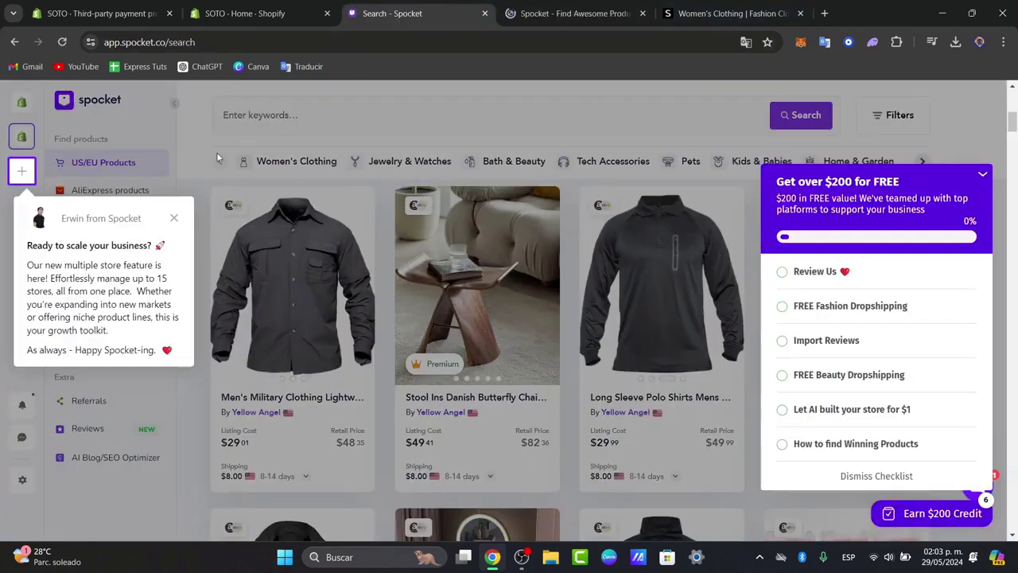
left_click(174, 219)
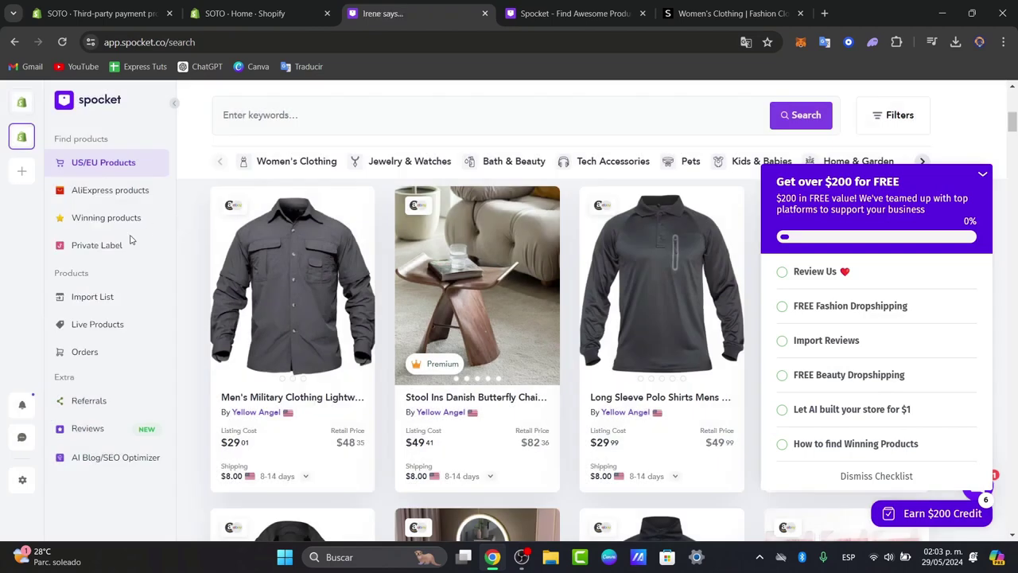
mouse_move(17, 404)
left_click(96, 299)
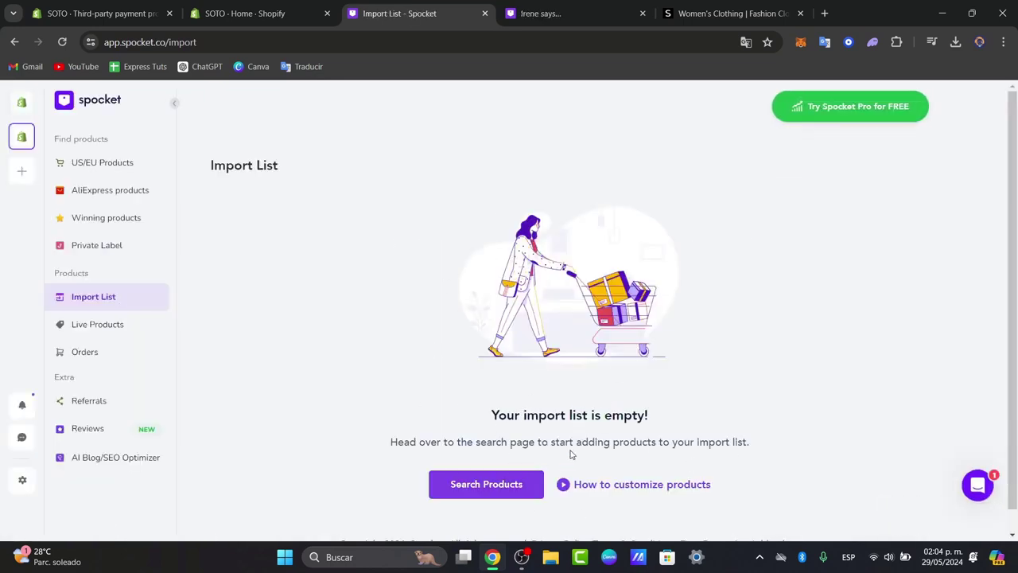
scroll(569, 453, "down", 1)
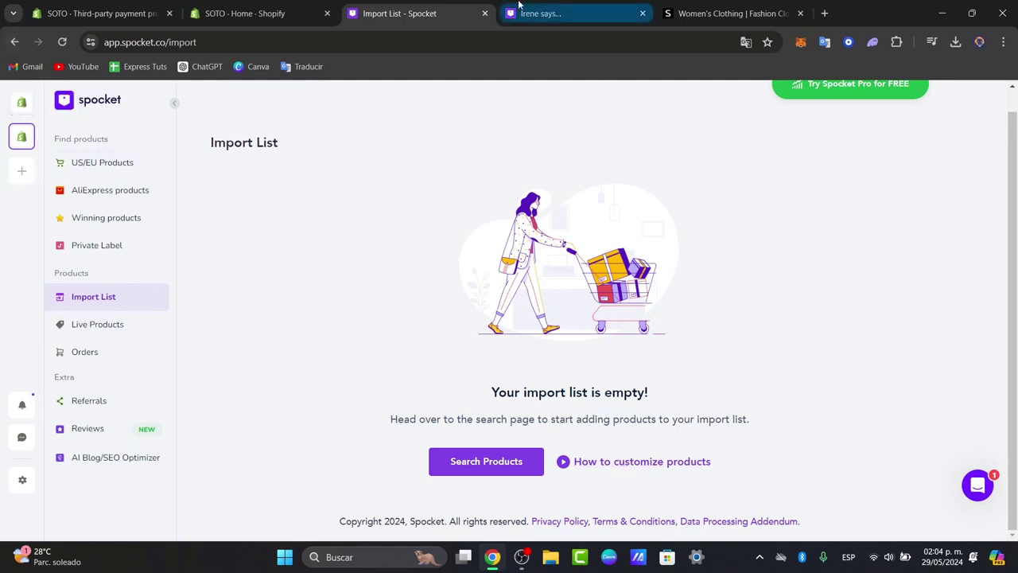
Revisit SHEIN's category page, and check the product list and alerts in the Shopify admin.
left_click(712, 6)
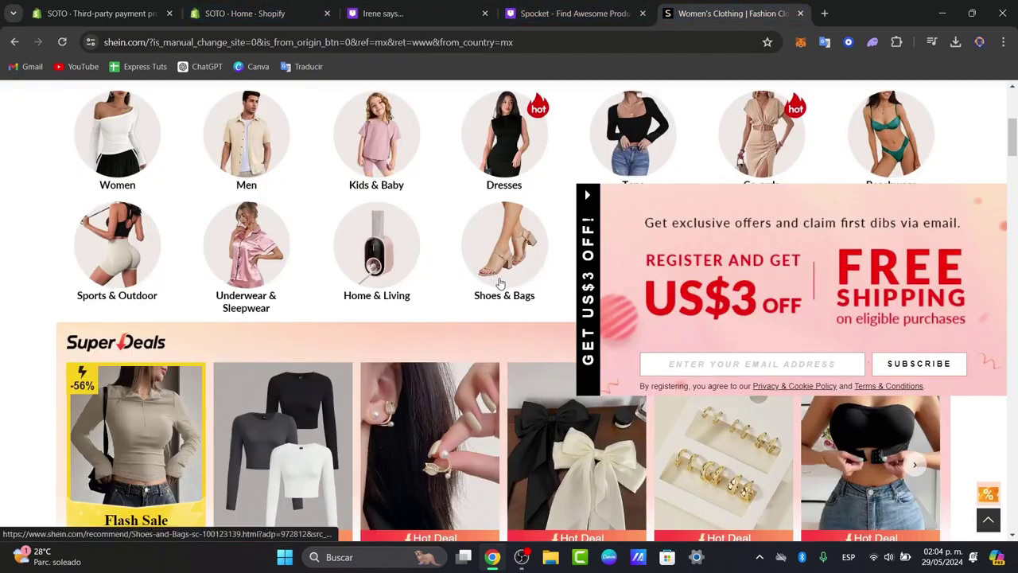
left_click(238, 5)
left_click(48, 177)
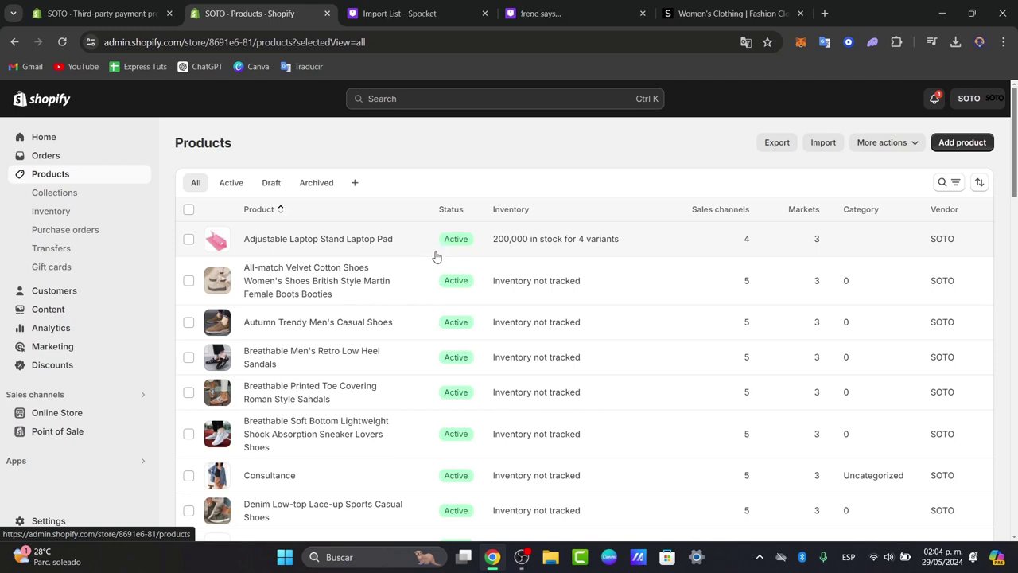
left_click(935, 99)
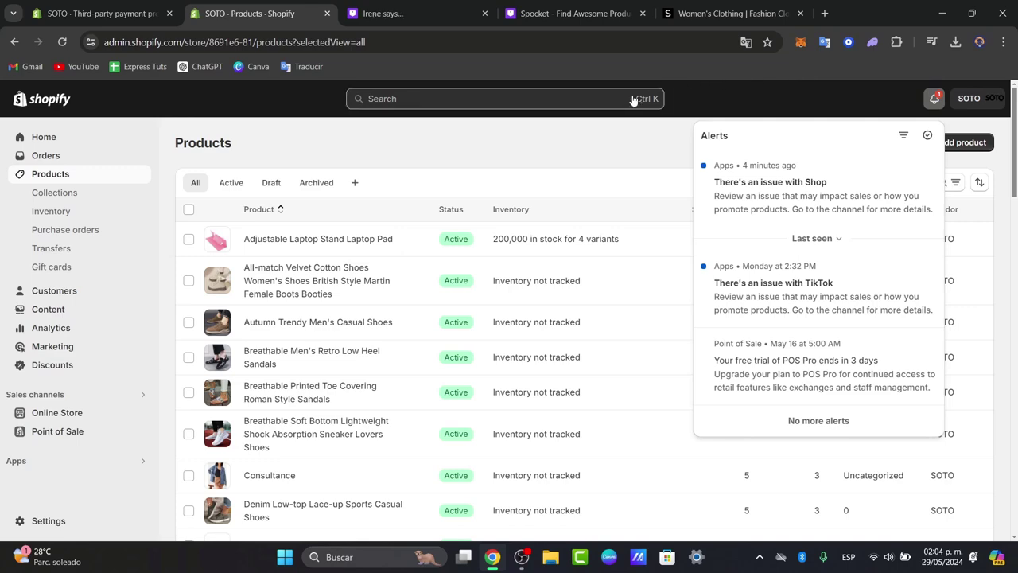
Close both Spocket pages and the SHEIN page, returning to the Shopify product list.
left_click(374, 9)
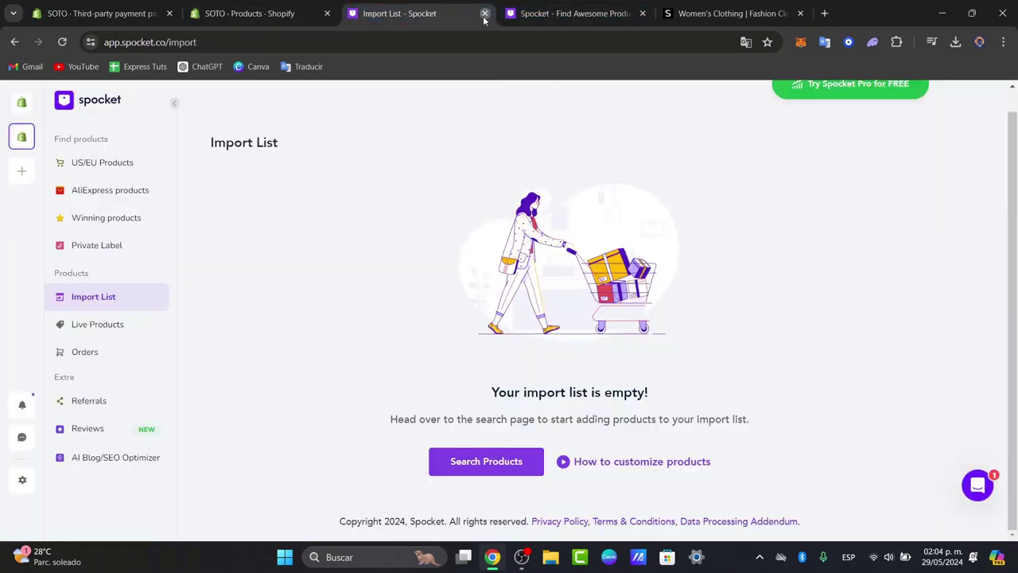
left_click(485, 14)
left_click(484, 14)
left_click(484, 14)
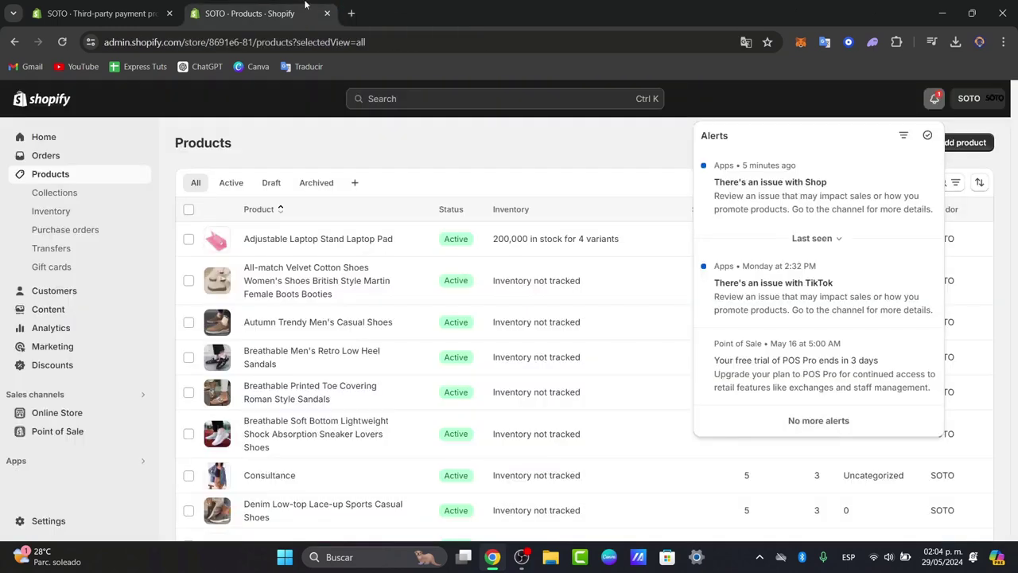
Search Shopify for "cj drop" and look through the matching apps in the Shopify App Store.
left_click(429, 99)
type("c")
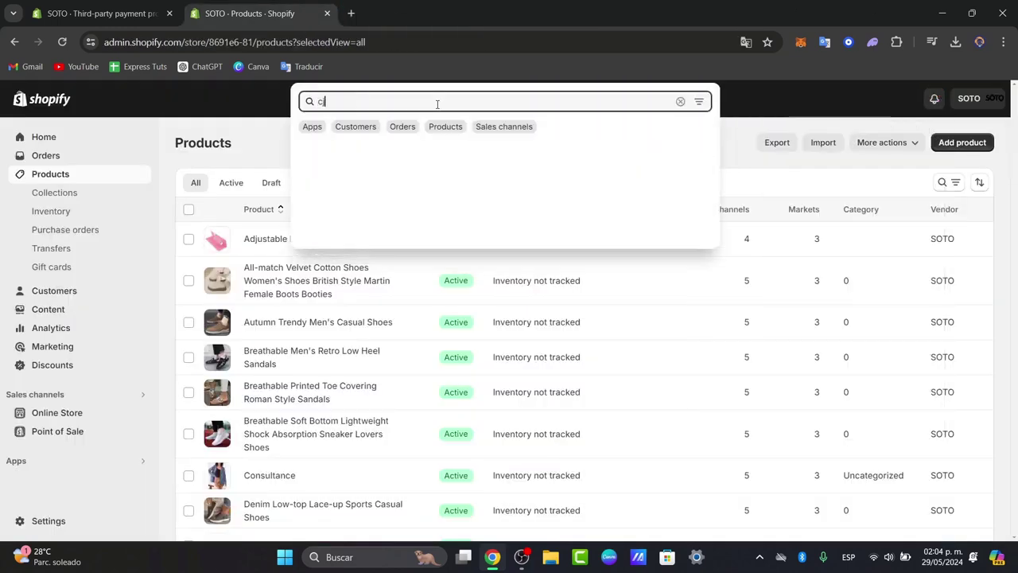
type("j drop")
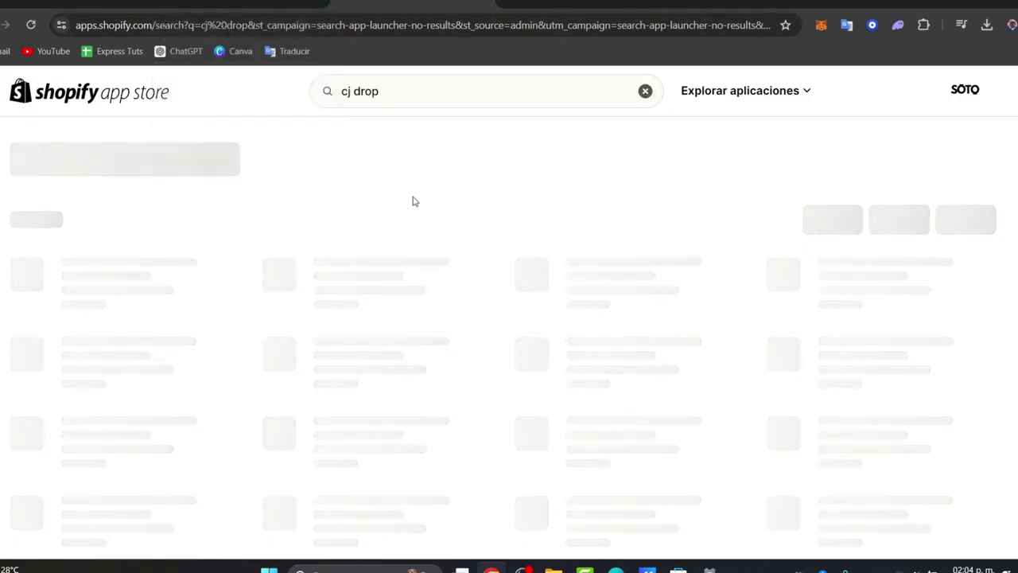
scroll(378, 202, "down", 5)
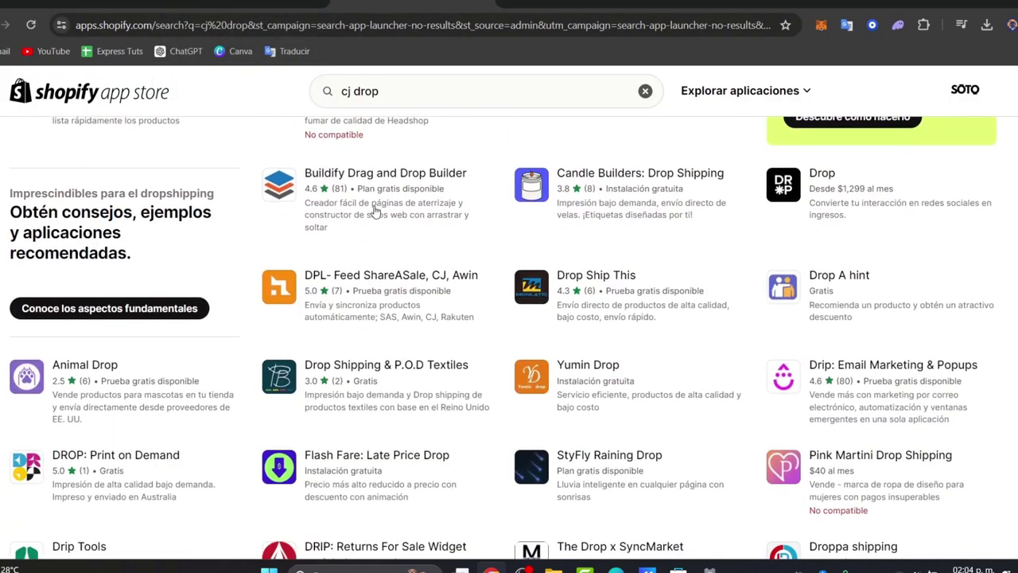
scroll(491, 345, "down", 4)
scroll(461, 341, "up", 7)
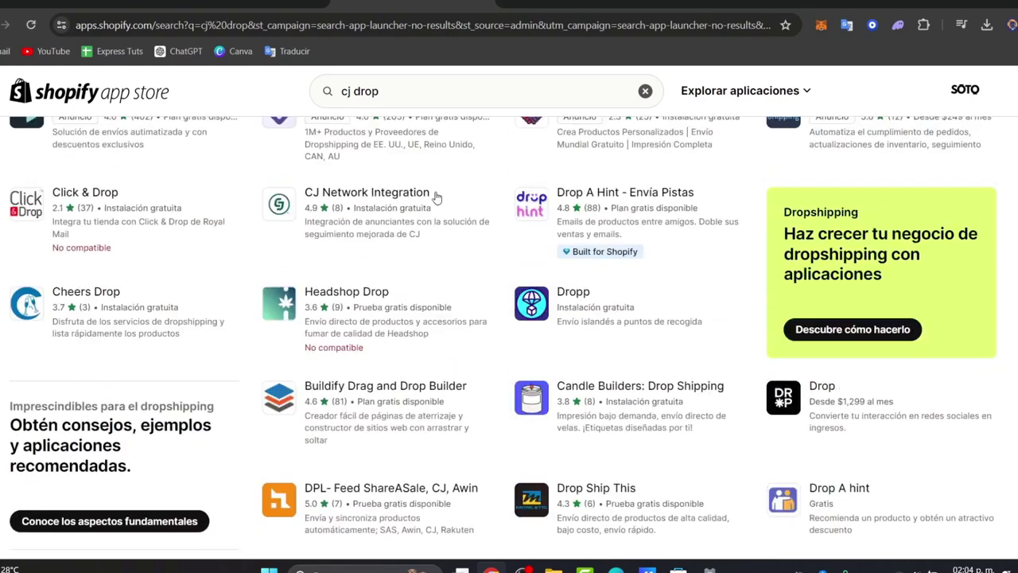
Extend the App Store search to "cj dropship" and open the installed CJdropshipping: Much Faster app.
left_click(404, 93)
type("ship")
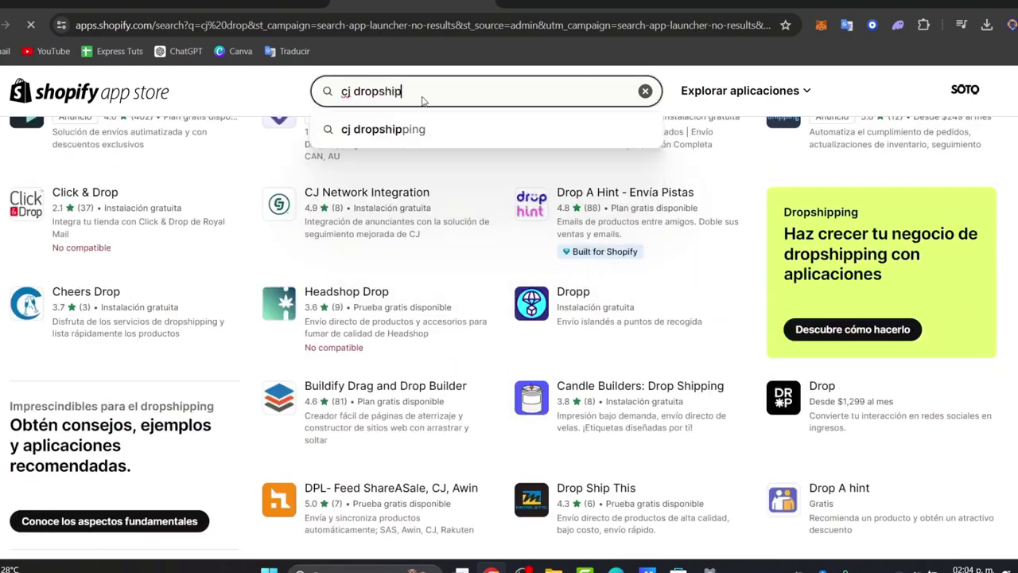
key("Return")
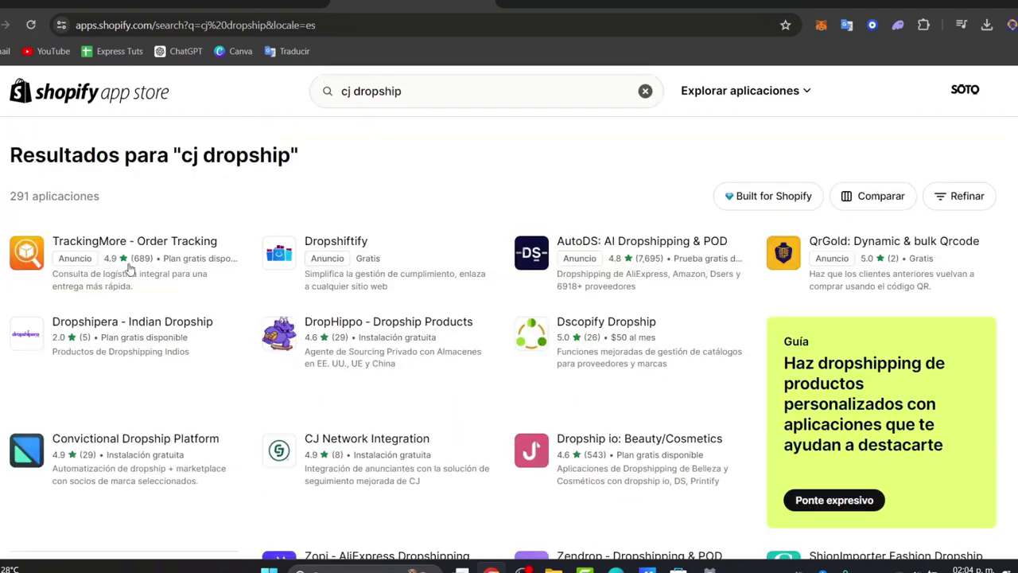
scroll(890, 249, "down", 3)
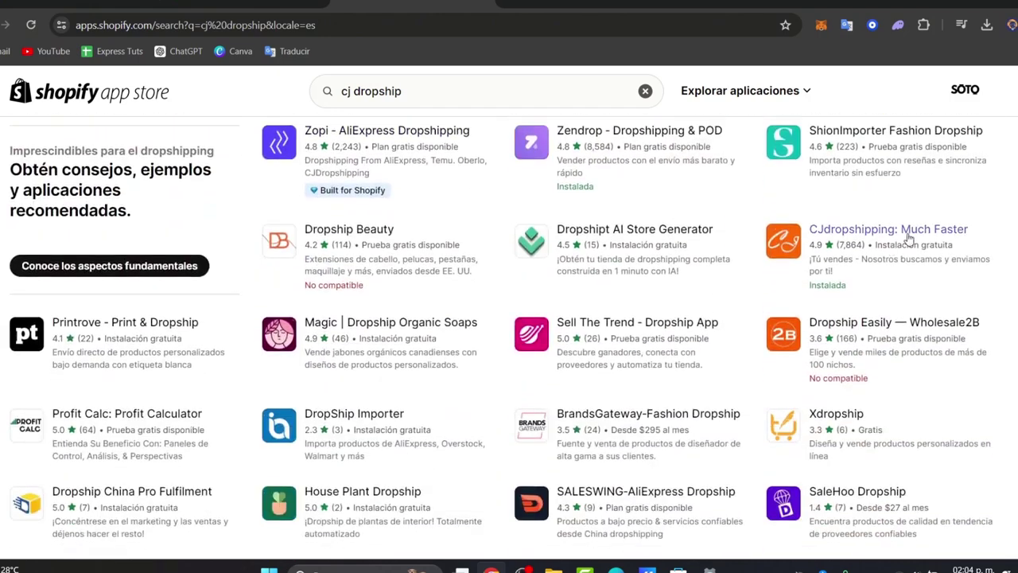
left_click(908, 233)
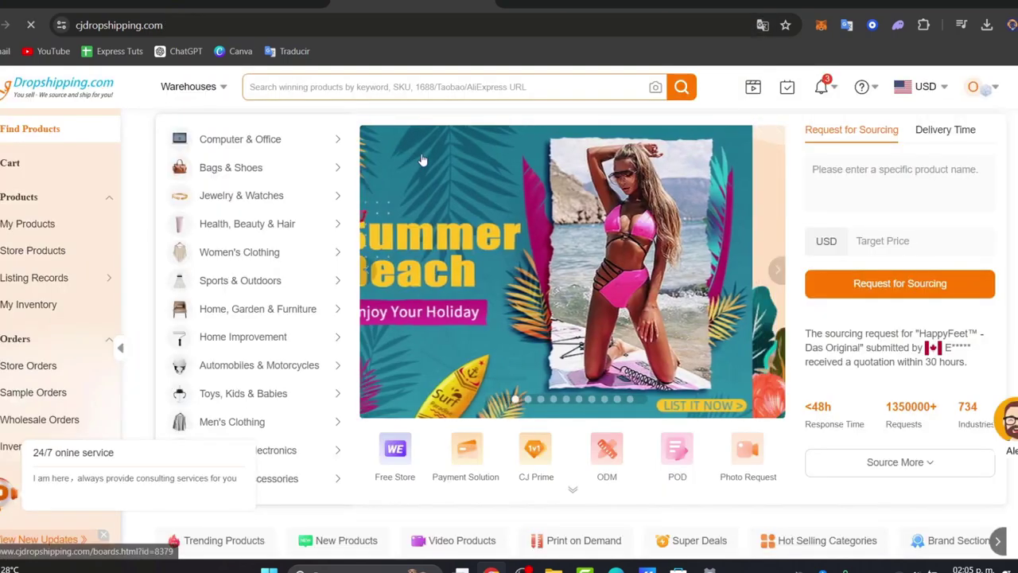
Open the trending 2pcs Women's Knitting Suit on CJdropshipping and start its listing for the Shopify store with vendor SOTO.
scroll(532, 345, "down", 4)
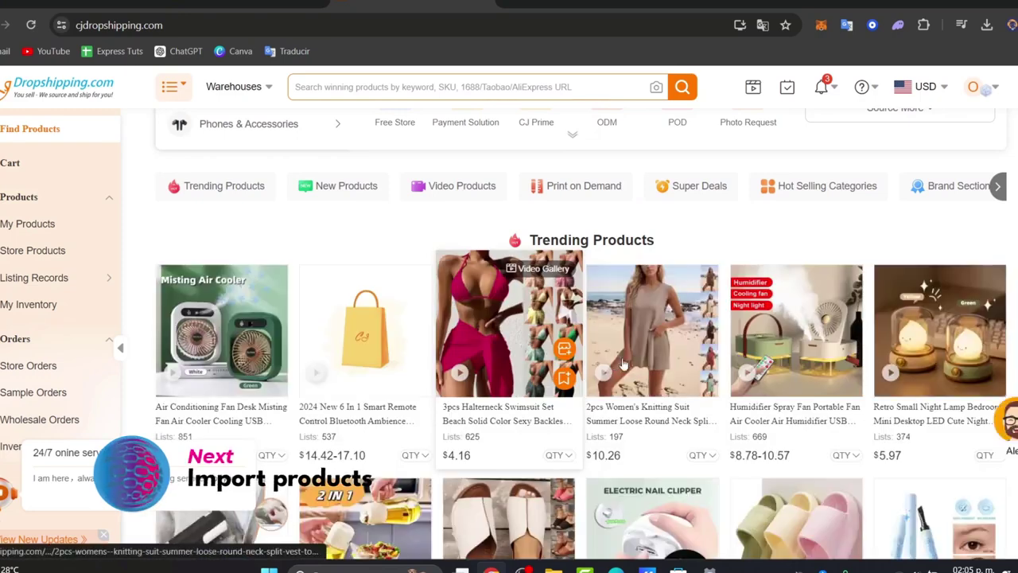
mouse_move(704, 408)
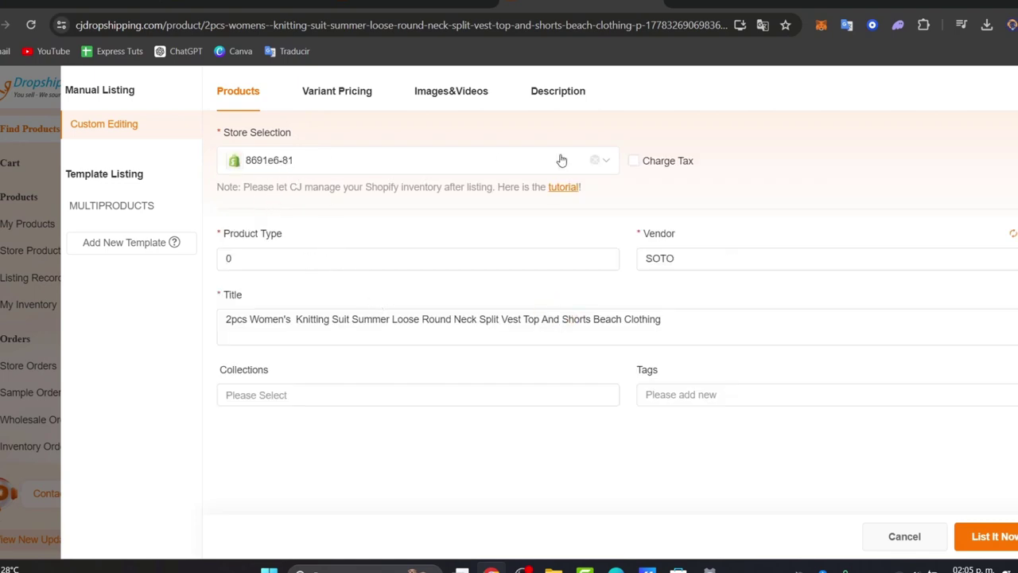
left_click(703, 263)
Apply the recommended listing price to all variants of the knitting suit and list it in the store.
left_click(357, 93)
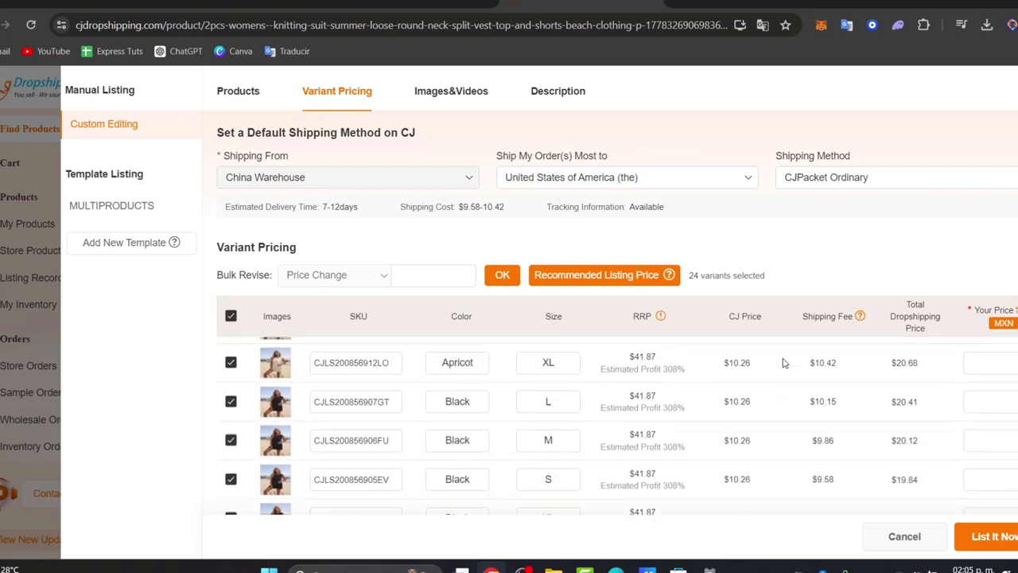
scroll(557, 358, "down", 3)
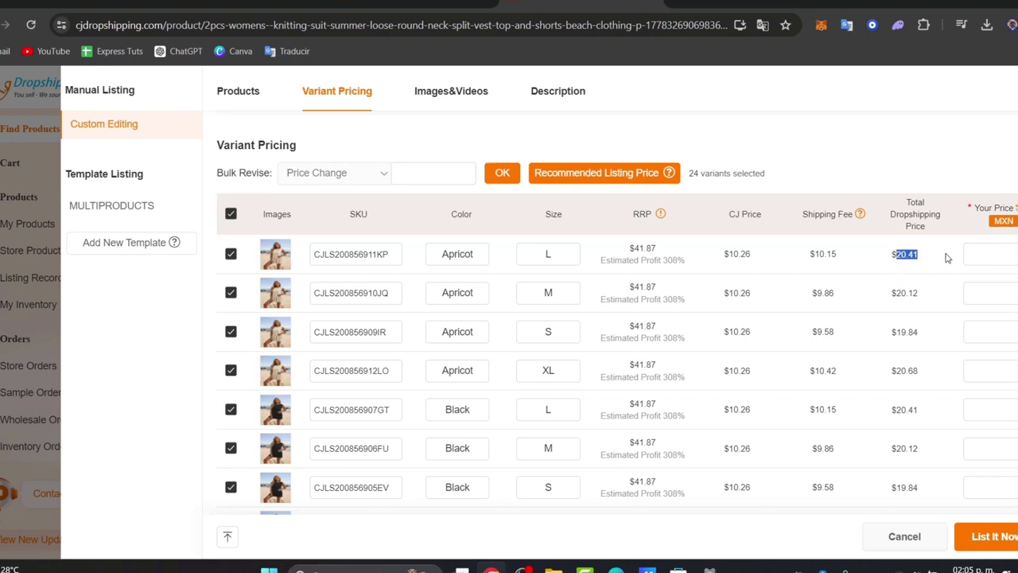
left_click(604, 173)
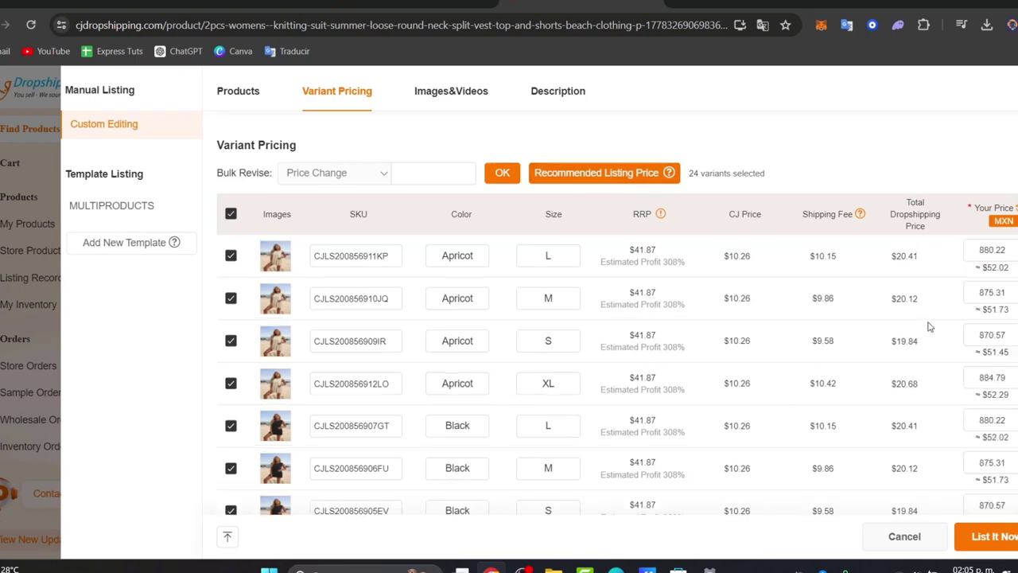
scroll(929, 326, "down", 10)
left_click(990, 536)
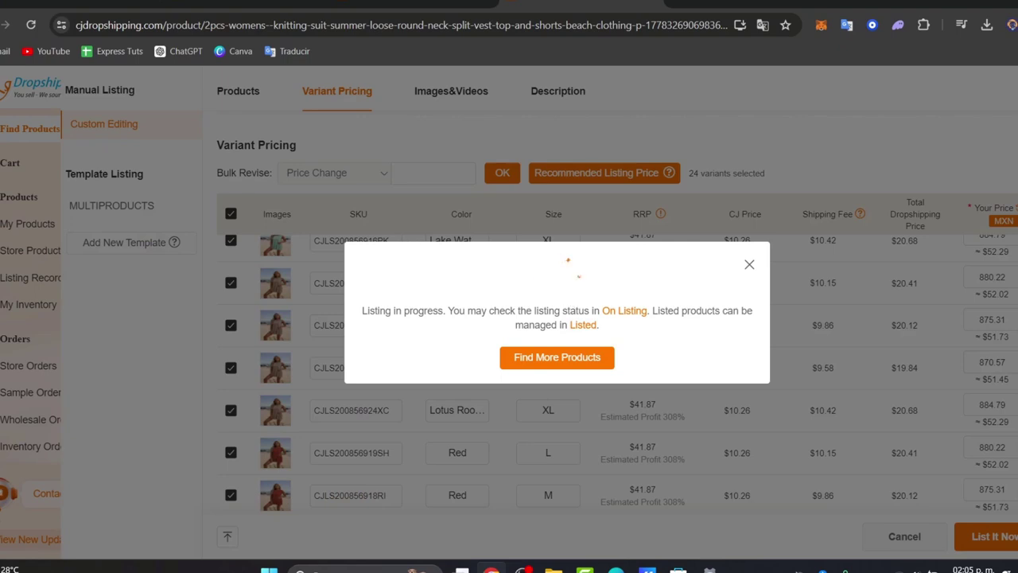
Look through the Shopify product list and view the Oversize Long Sleeve Front Pocket Denim Blazer Jacket in the online store.
key("ctrl+Tab")
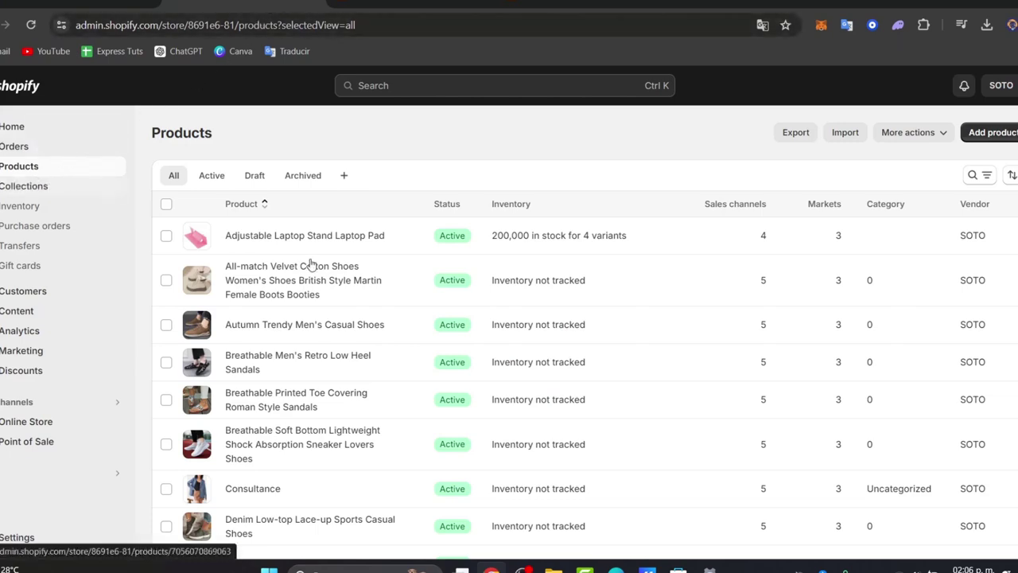
scroll(471, 364, "down", 6)
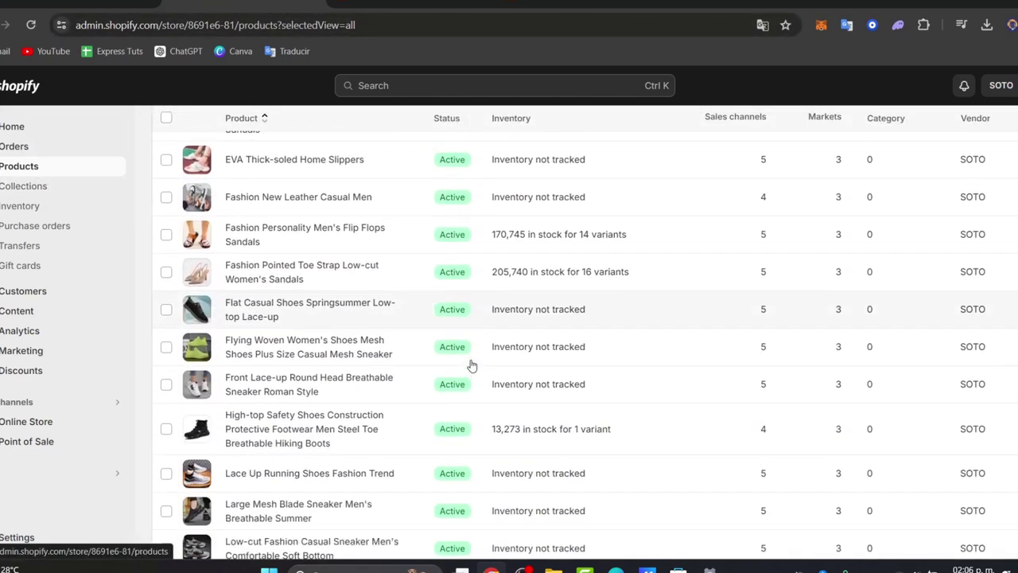
scroll(471, 364, "down", 5)
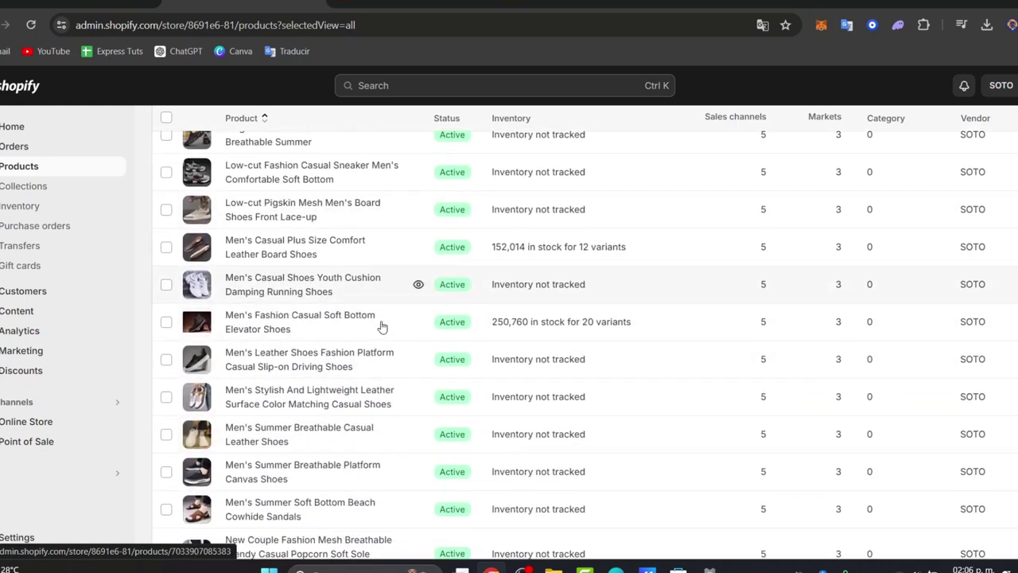
scroll(382, 326, "down", 4)
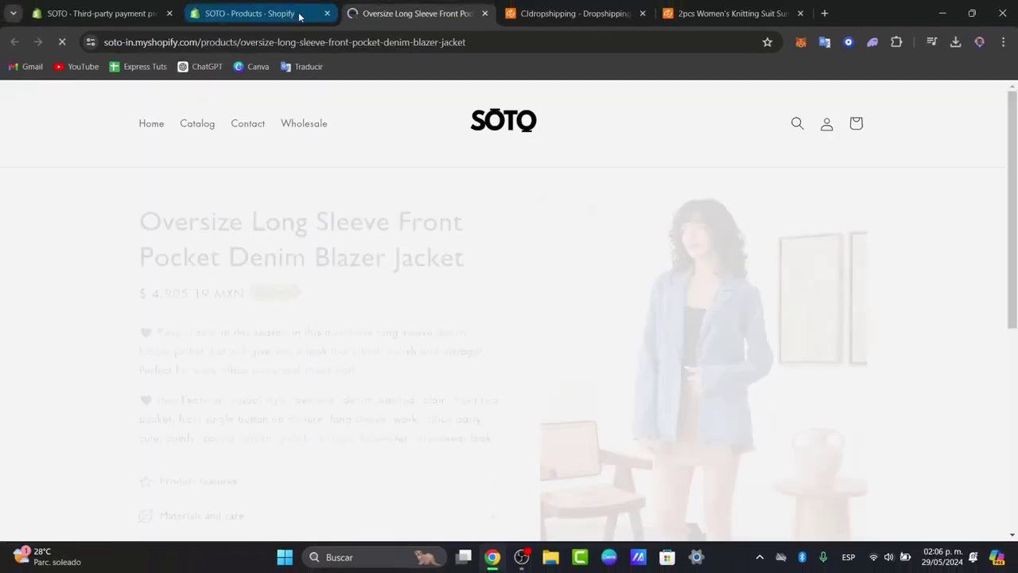
left_click(763, 70)
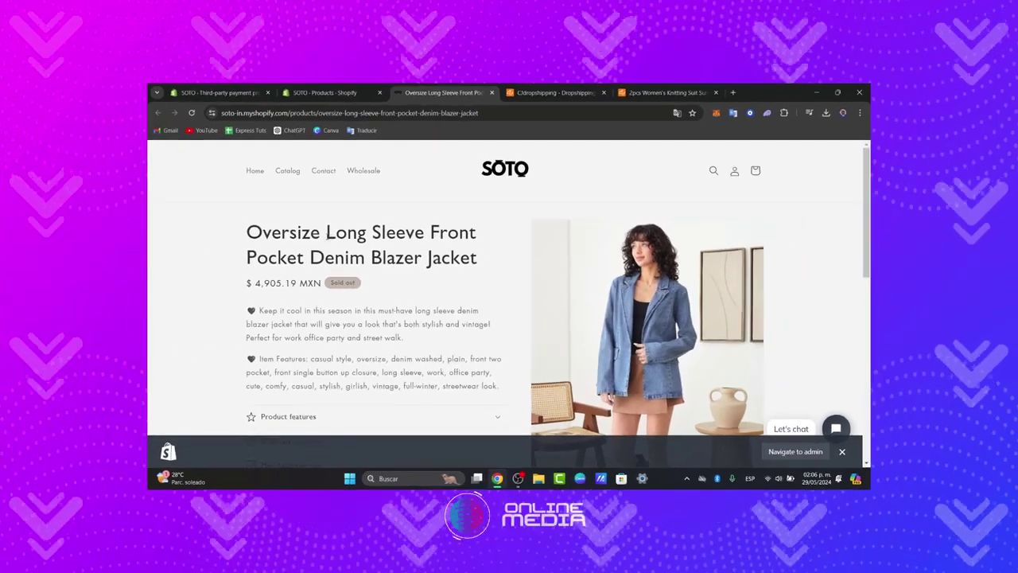
Examine the blazer jacket page's title, description, images and variant table, hide the admin bar and return to the product list.
left_click_drag(326, 232, 475, 233)
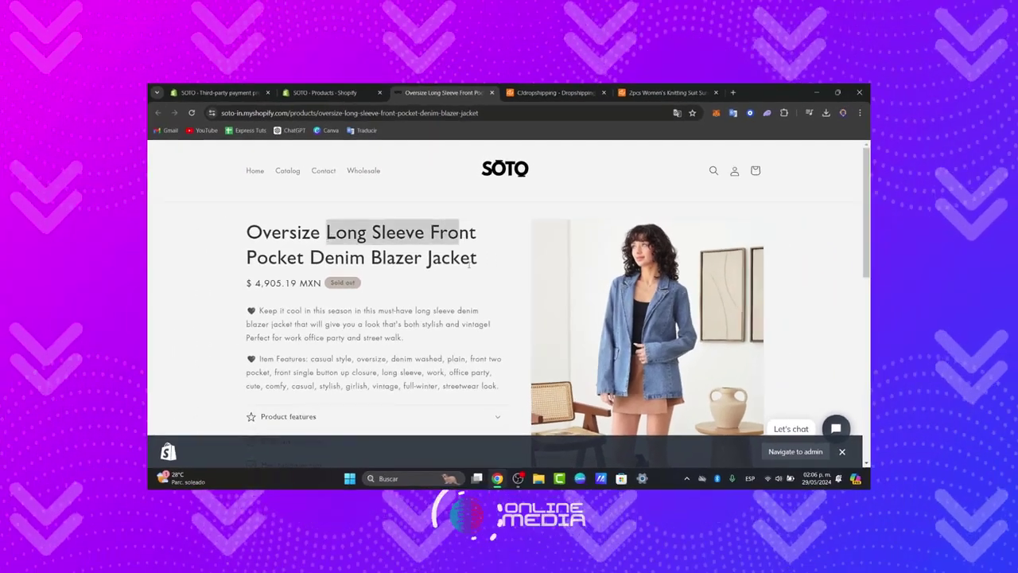
scroll(397, 318, "down", 2)
left_click_drag(259, 245, 511, 310)
scroll(510, 310, "down", 5)
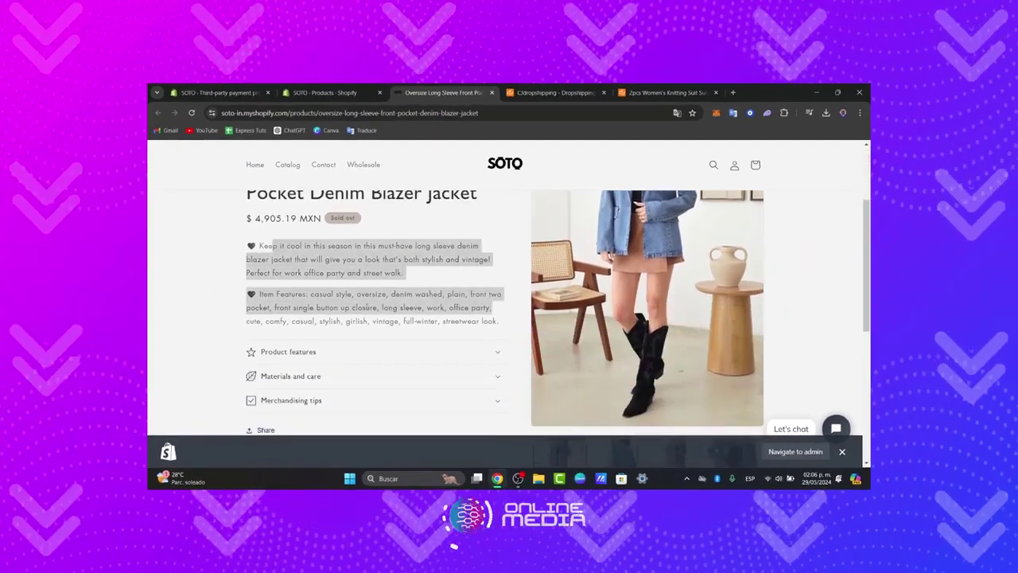
scroll(562, 303, "down", 2)
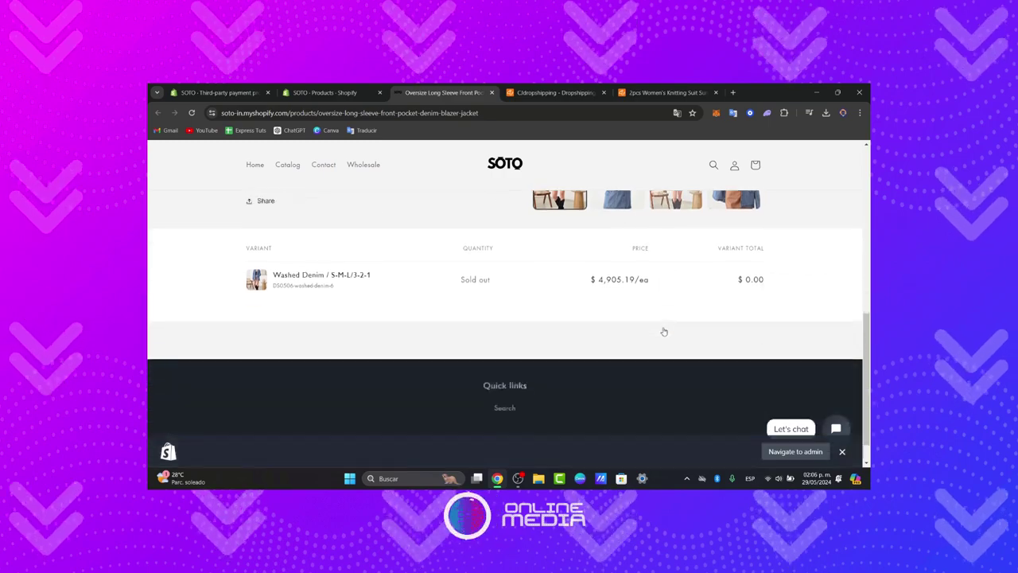
scroll(561, 303, "up", 10)
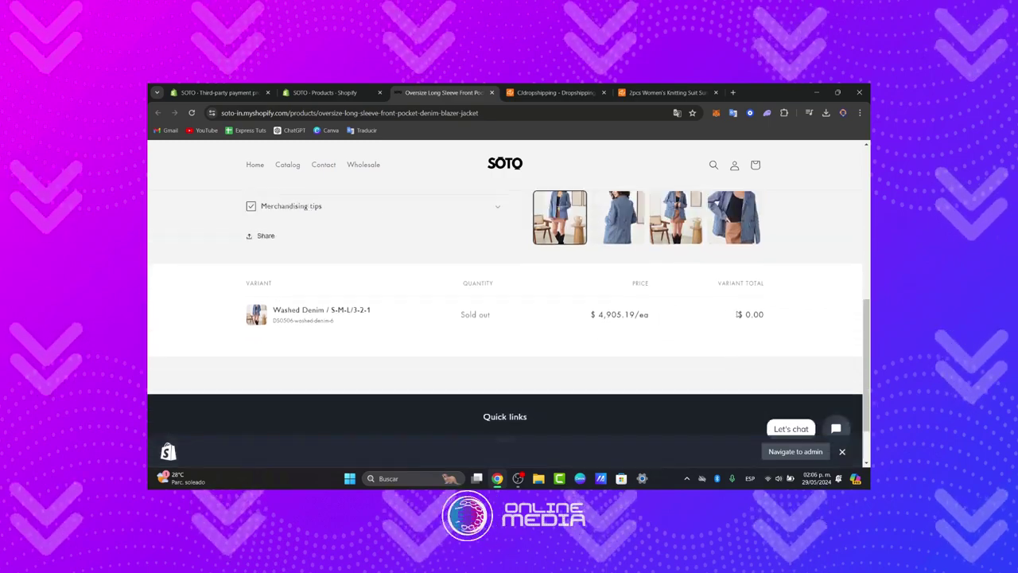
left_click(843, 450)
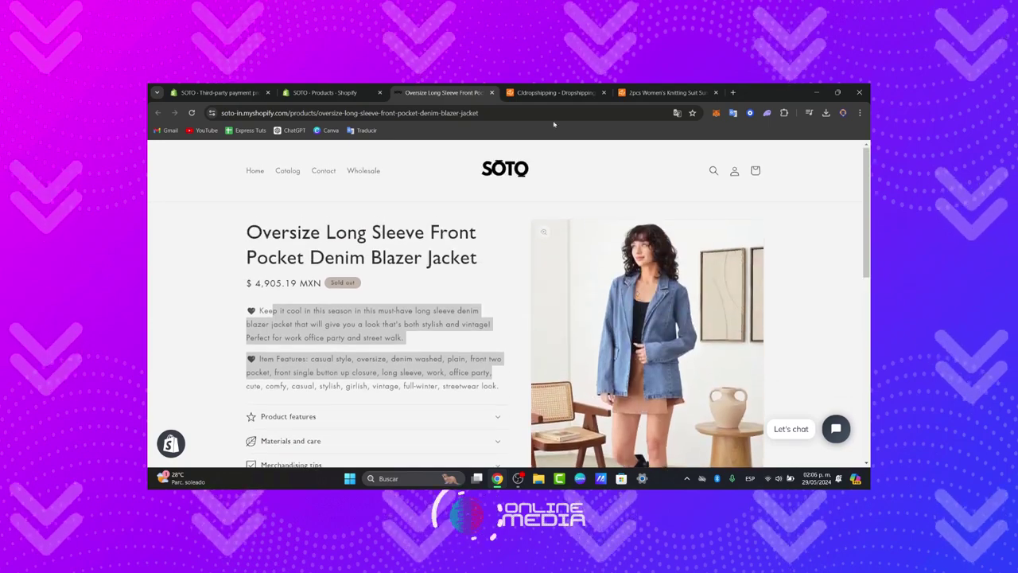
left_click(371, 91)
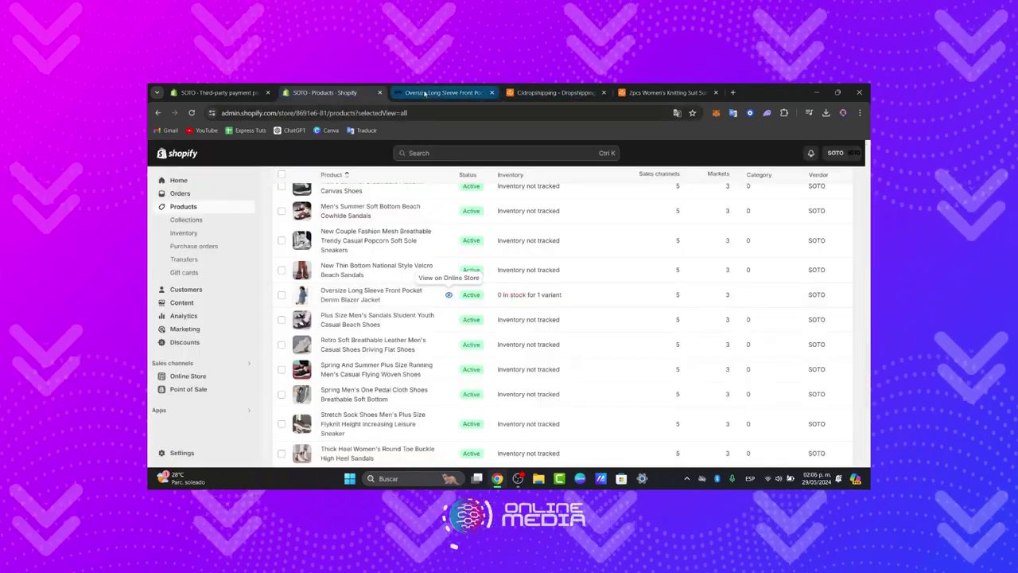